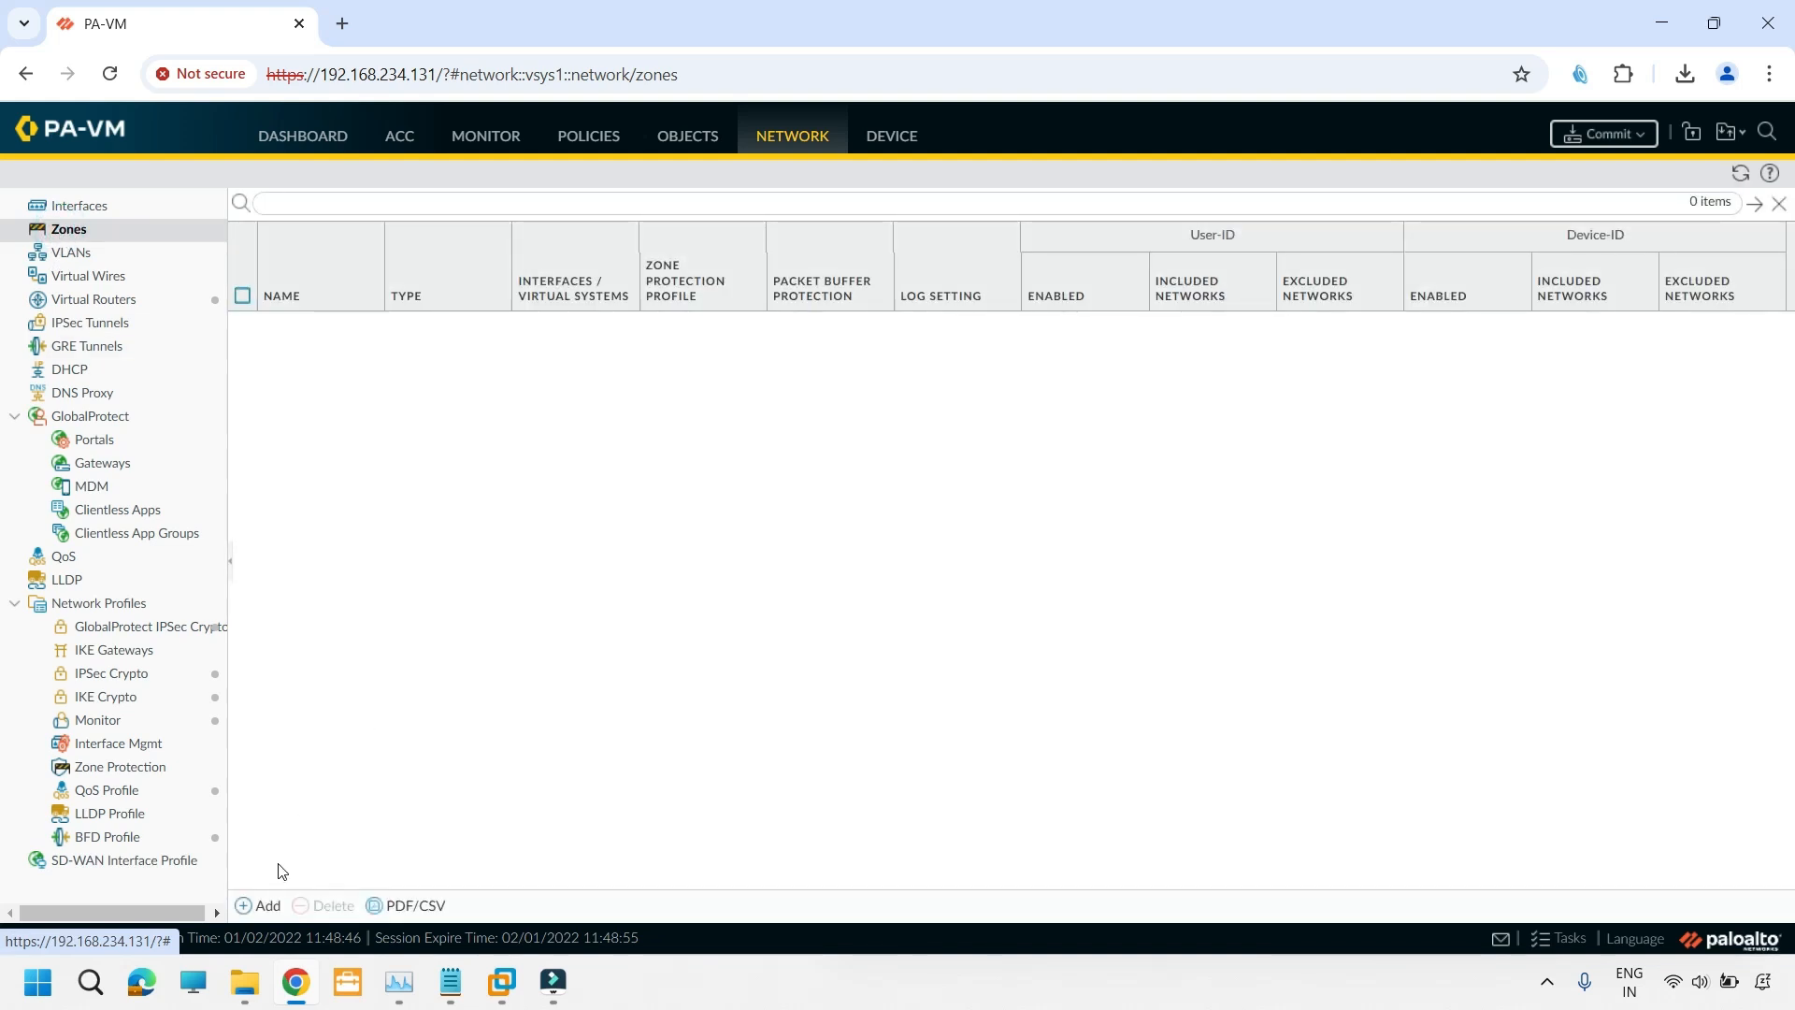
- Create a security zone named Inside with type Layer3
click(265, 906)
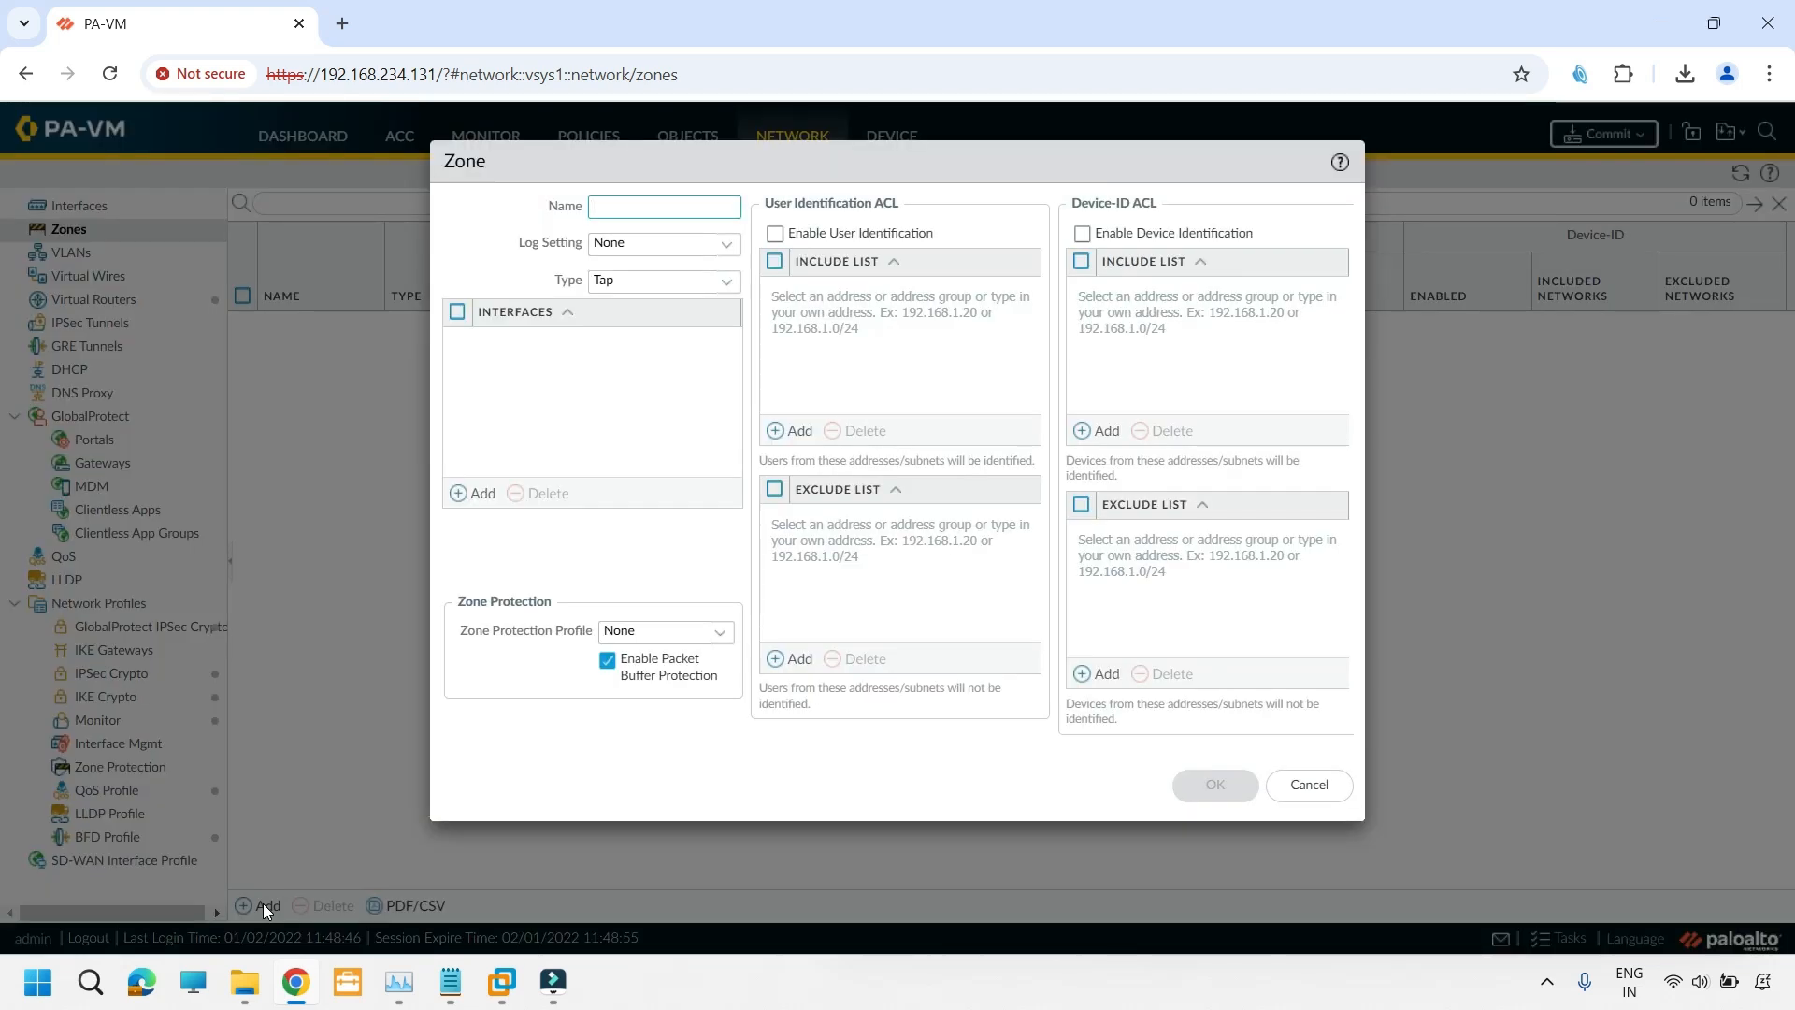
text(Inside)
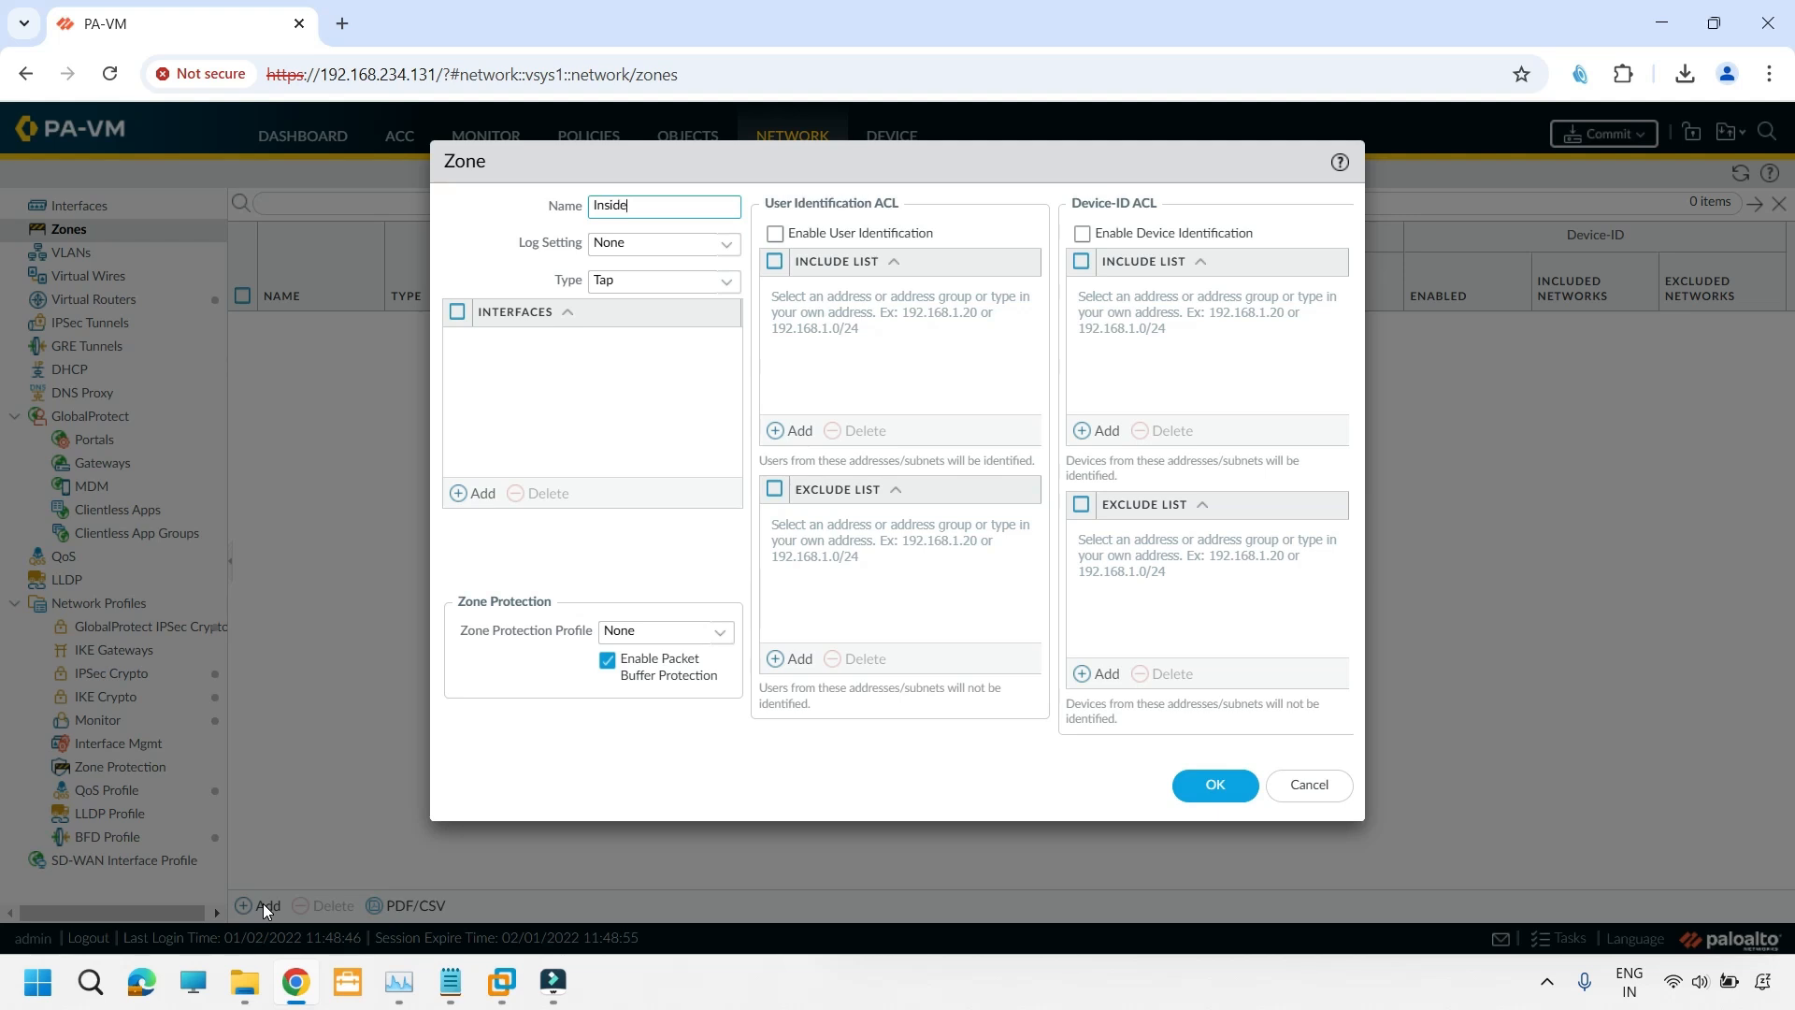
click(726, 287)
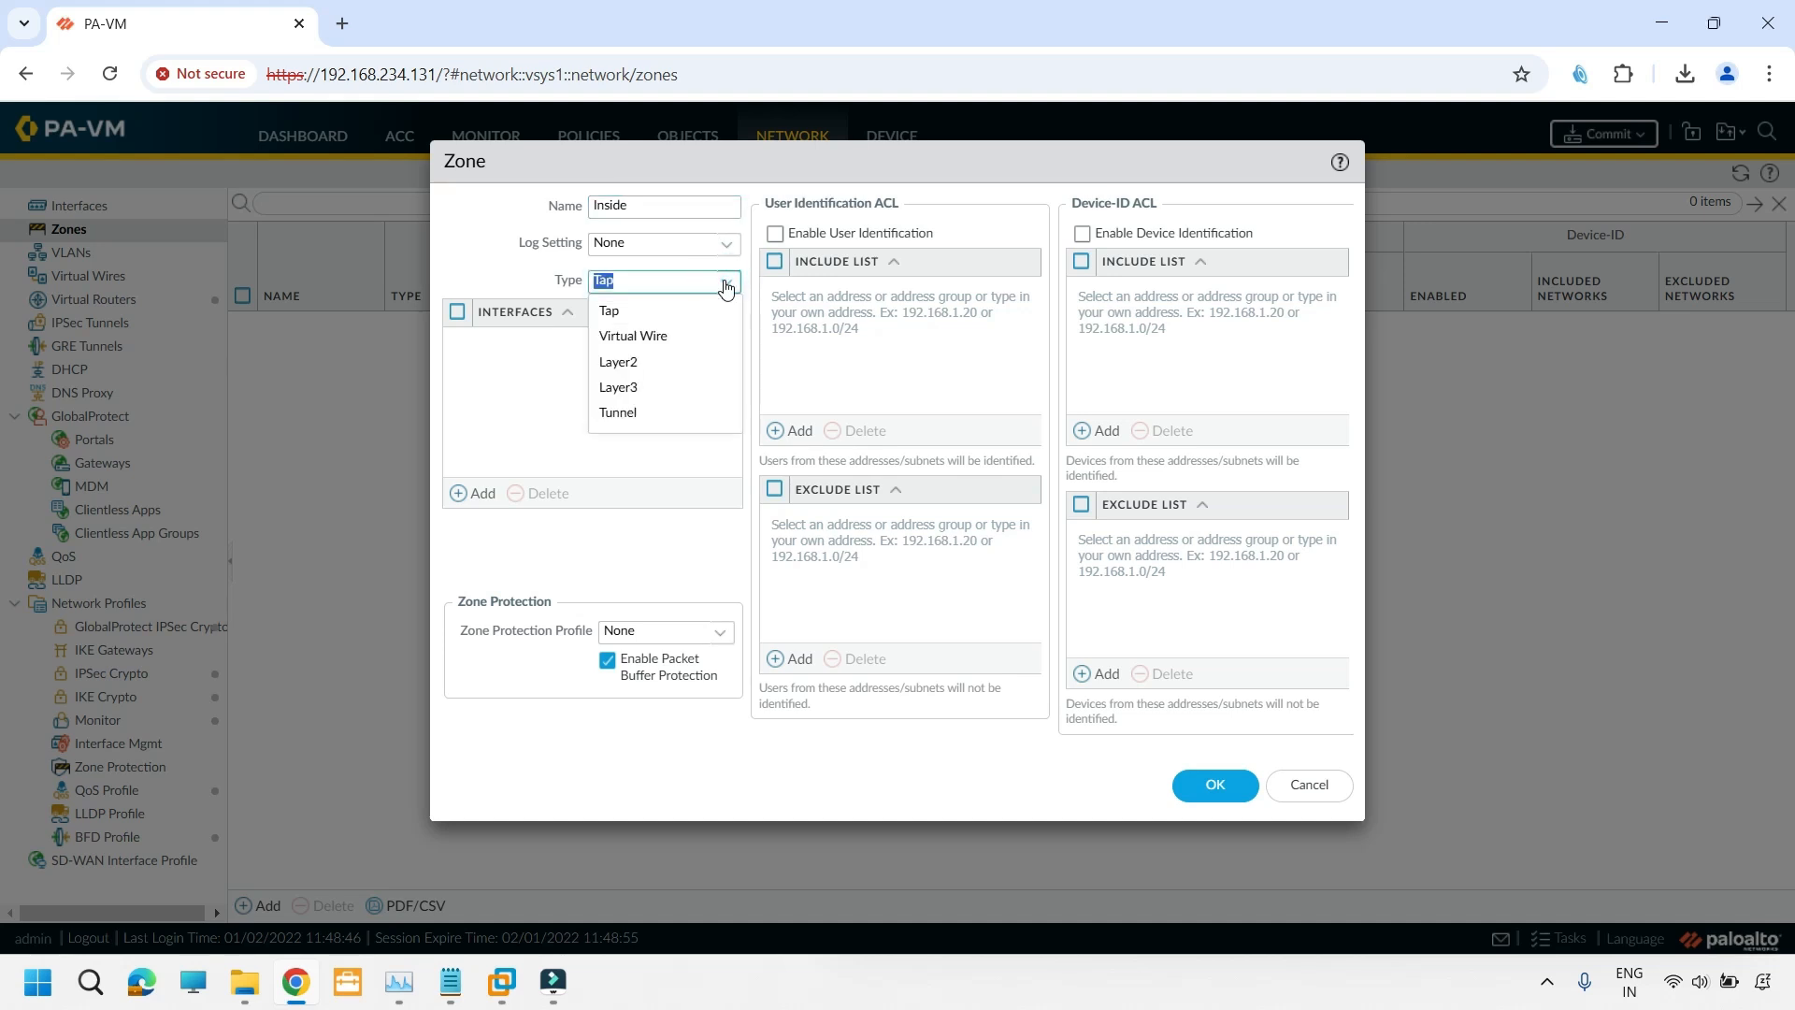
click(635, 387)
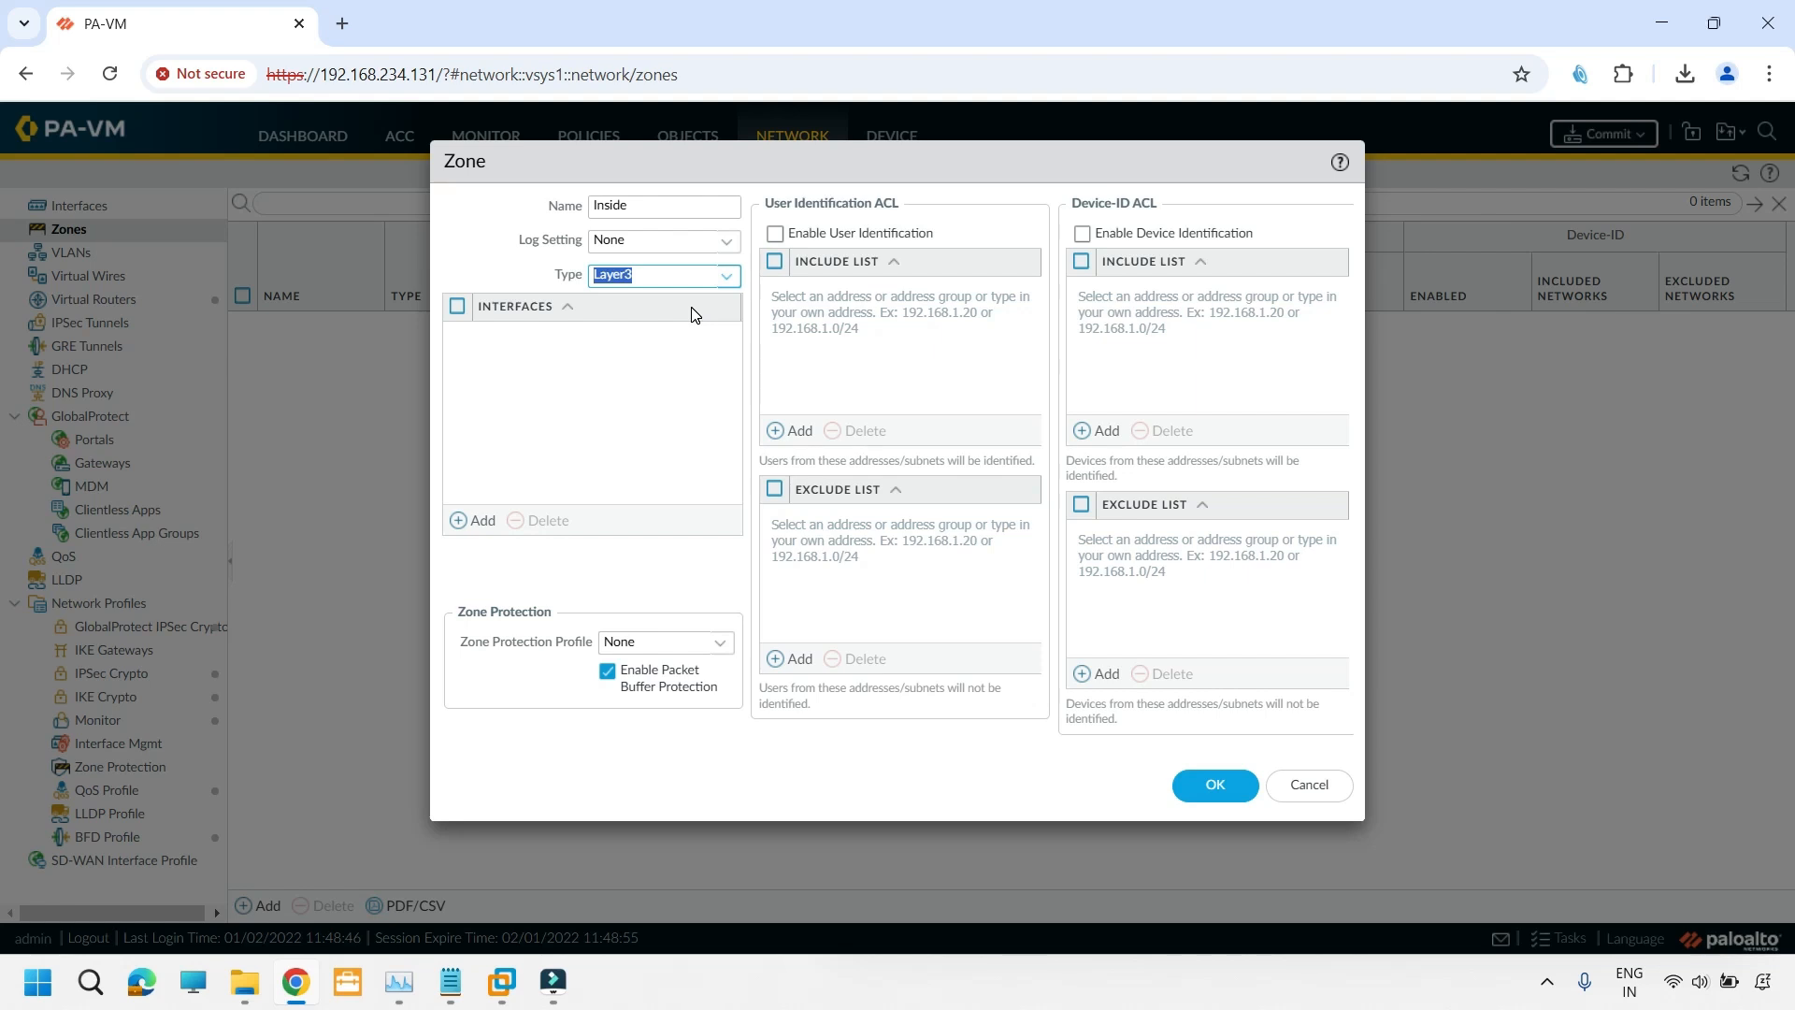
click(659, 509)
click(1213, 788)
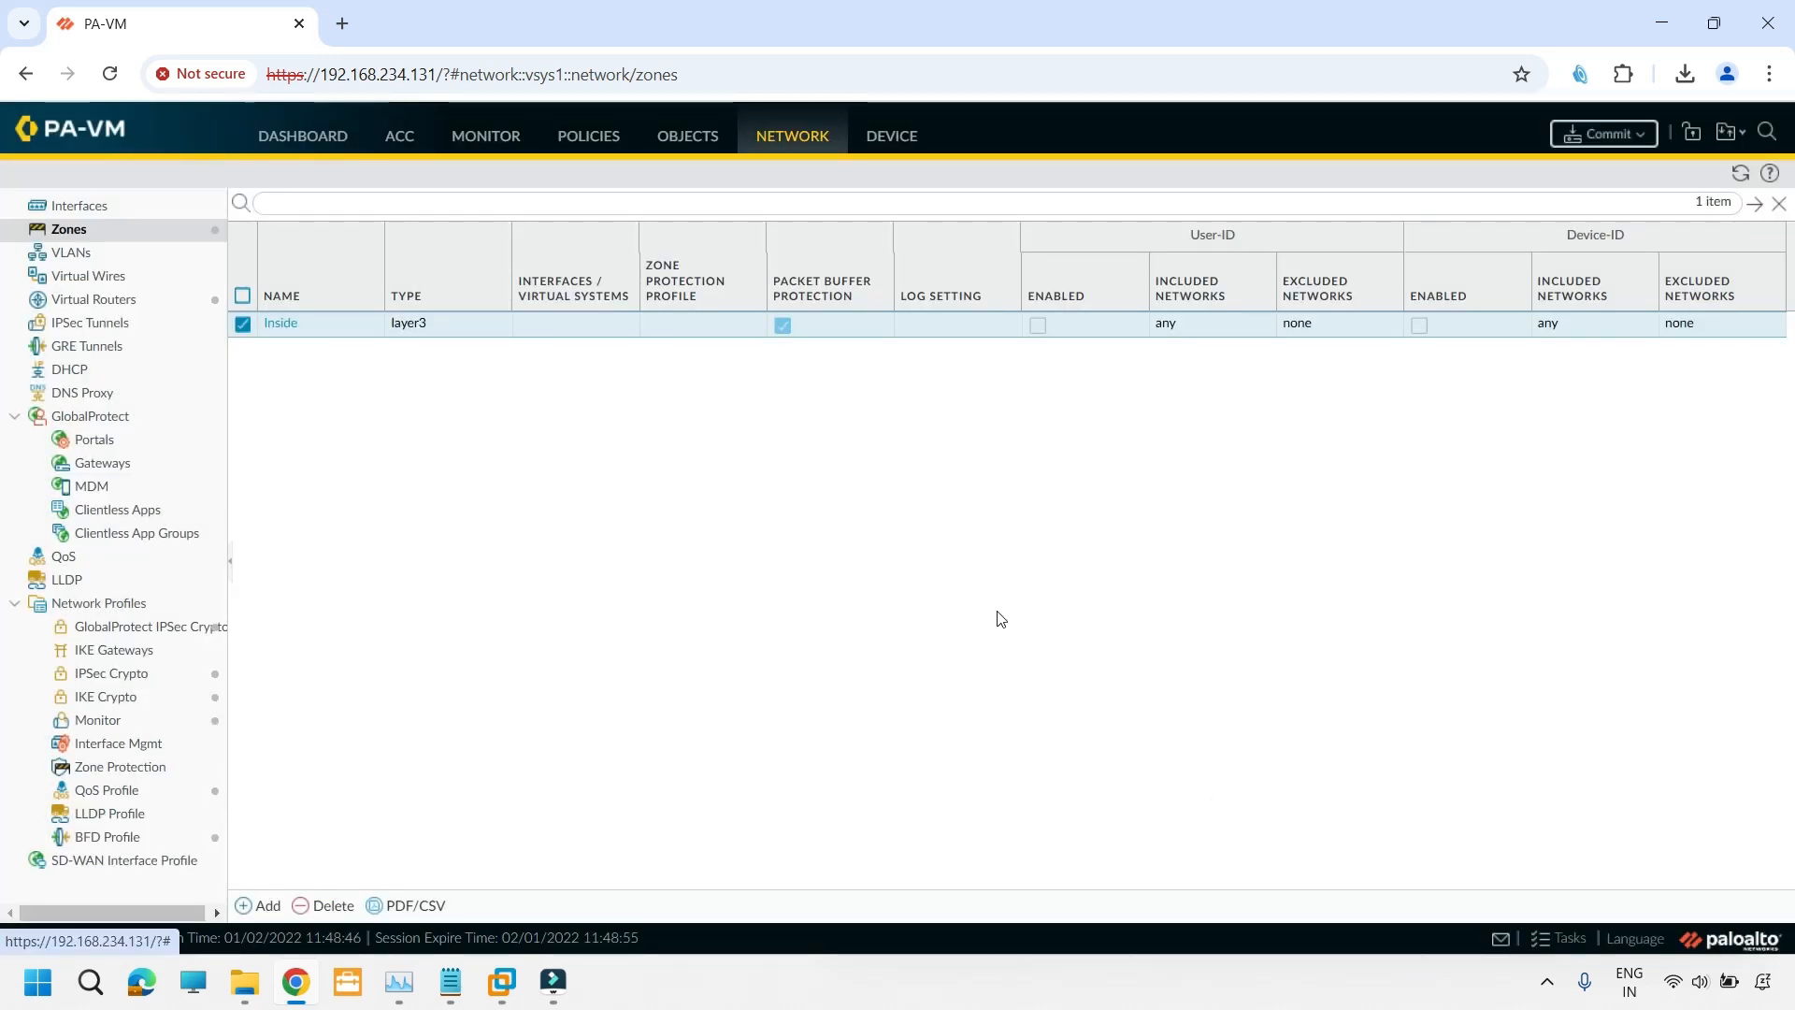
- Create a second security zone named Internet with type Layer3
click(258, 905)
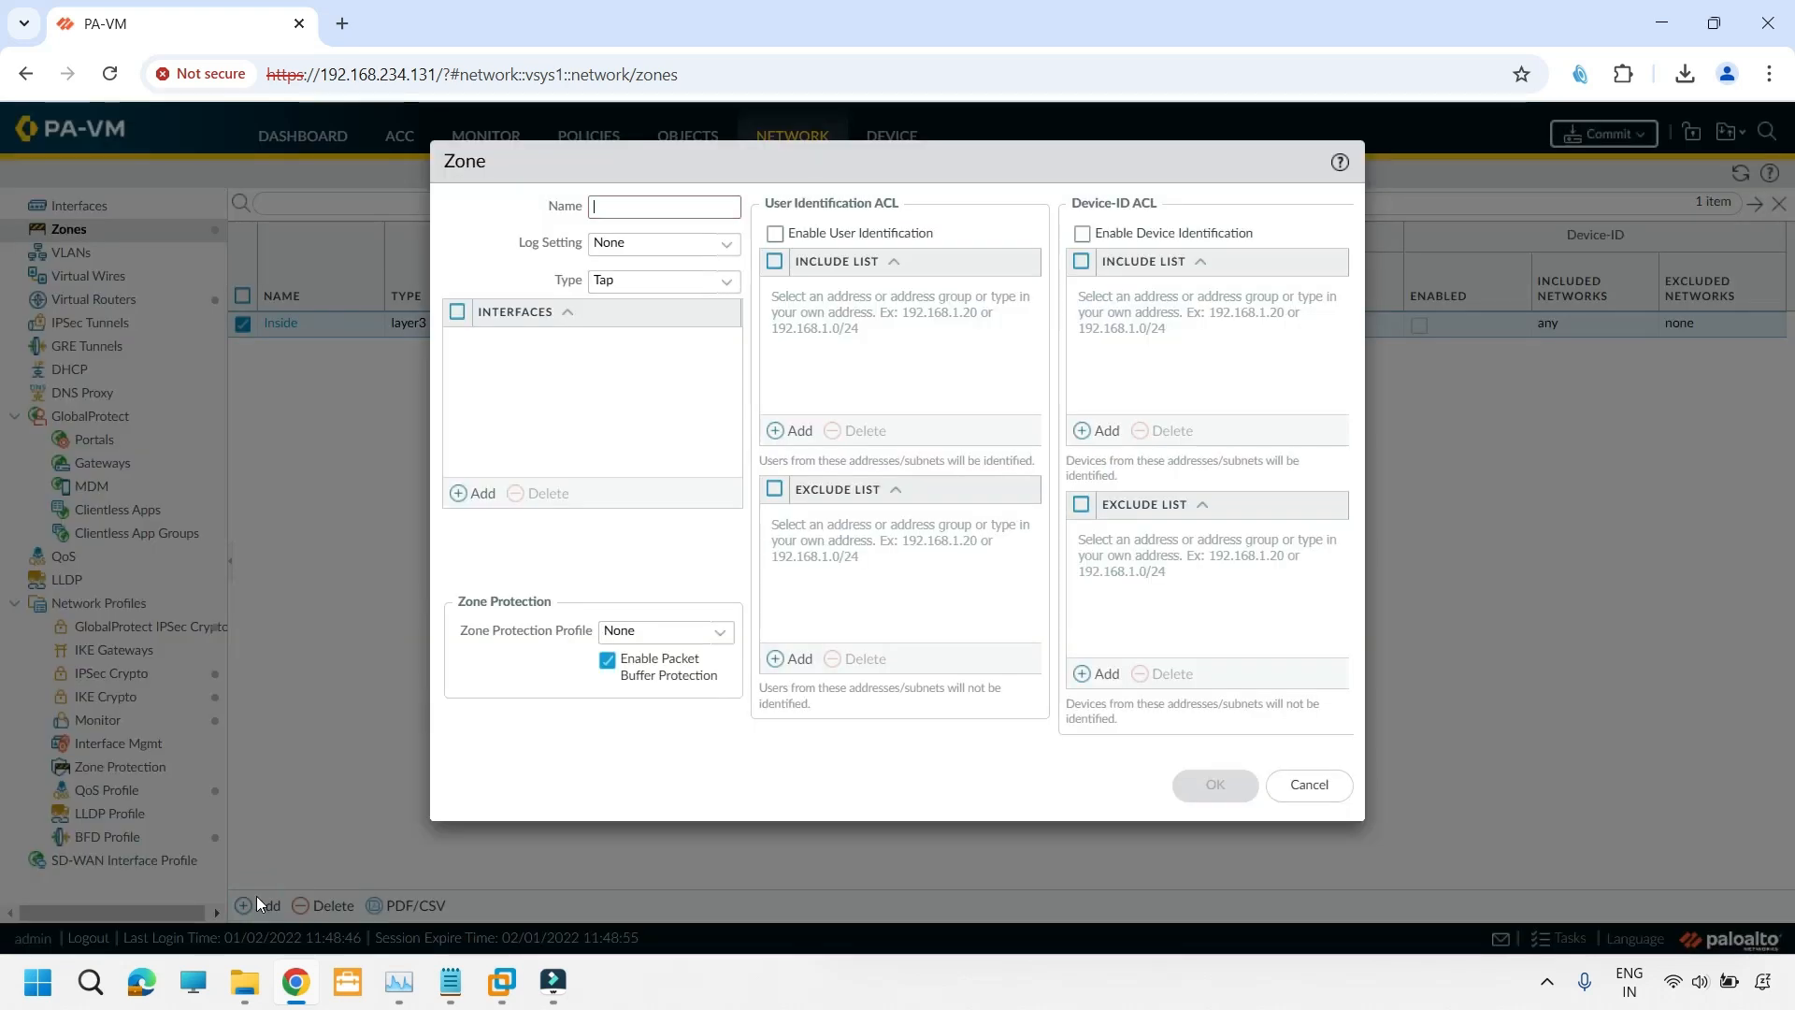
click(648, 205)
text(In)
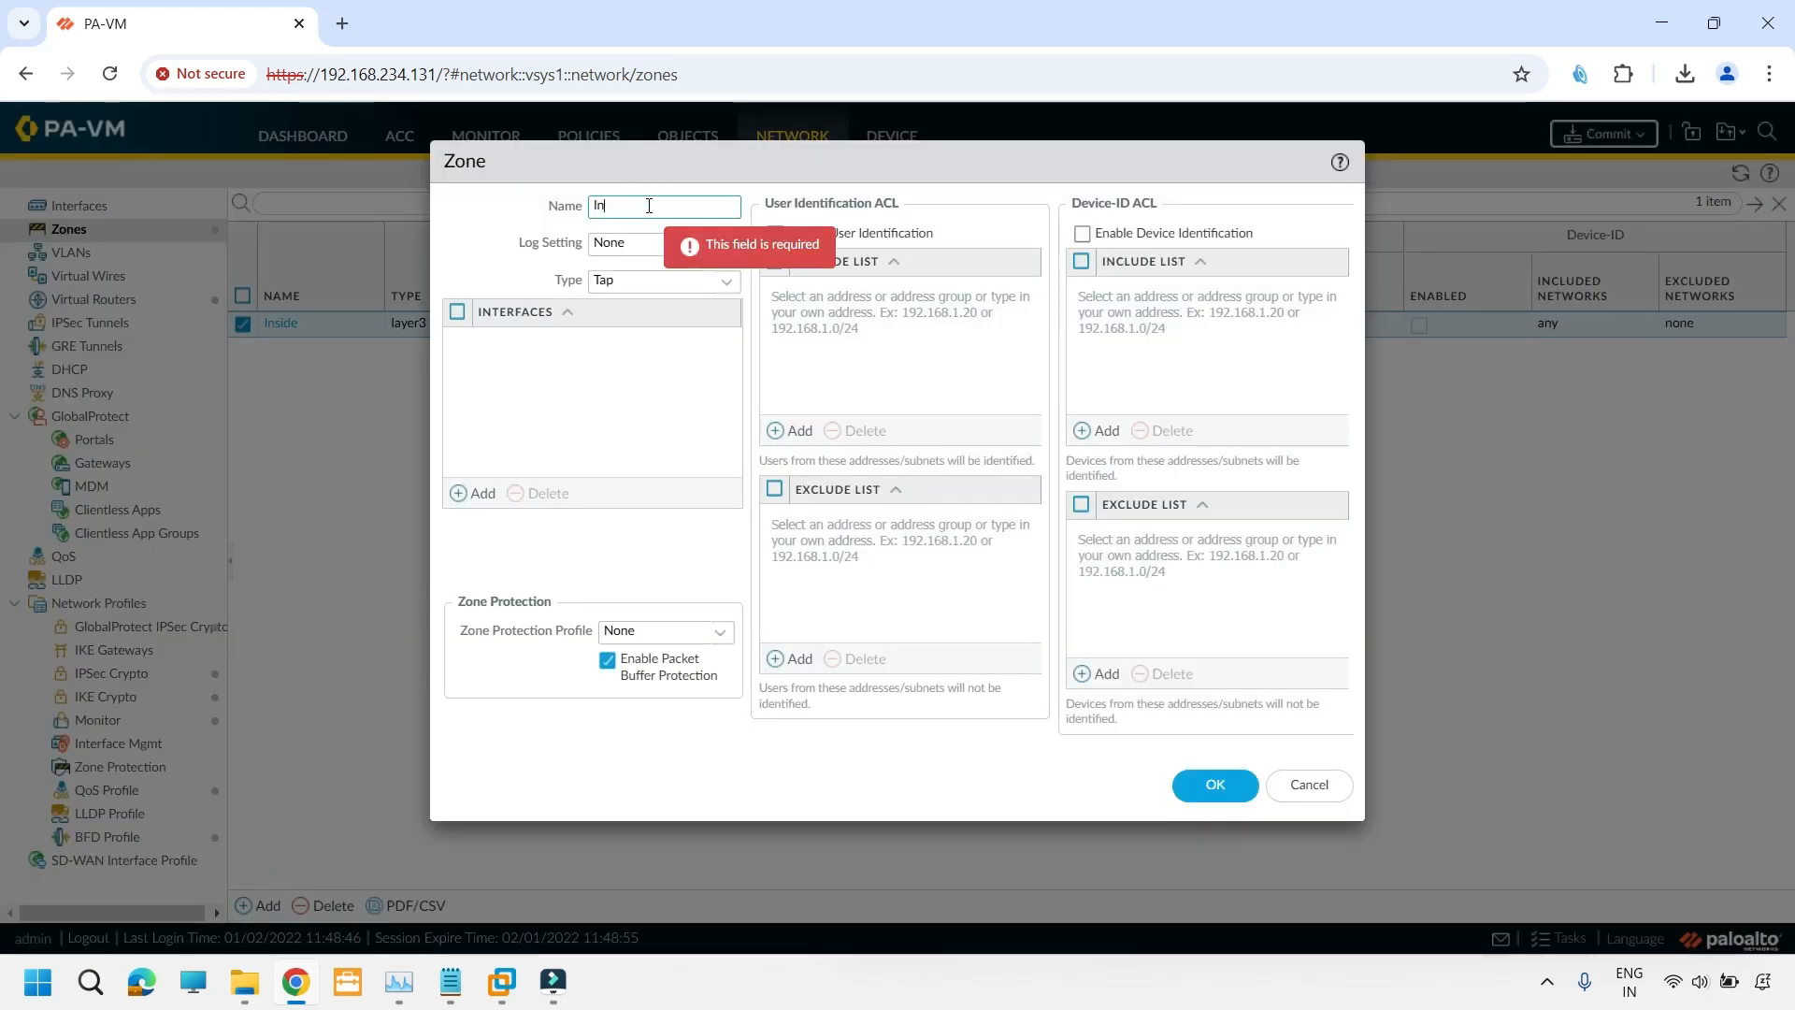
text(ternet)
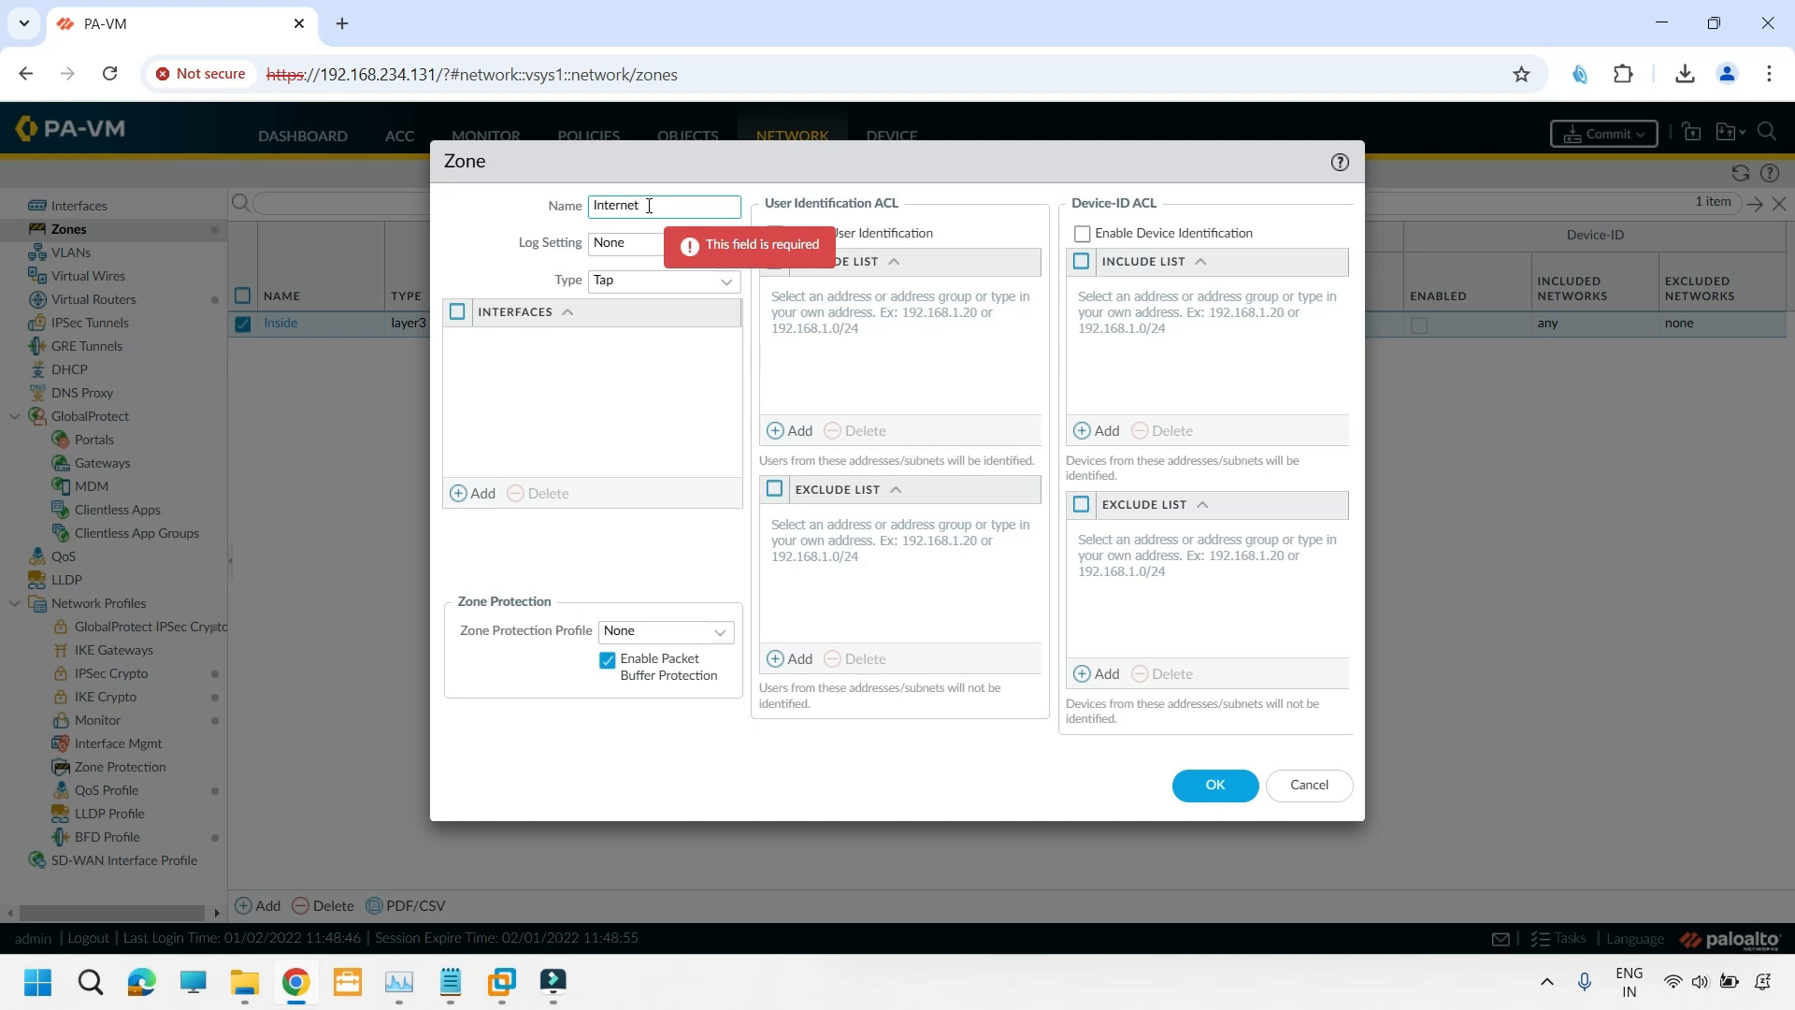
click(724, 282)
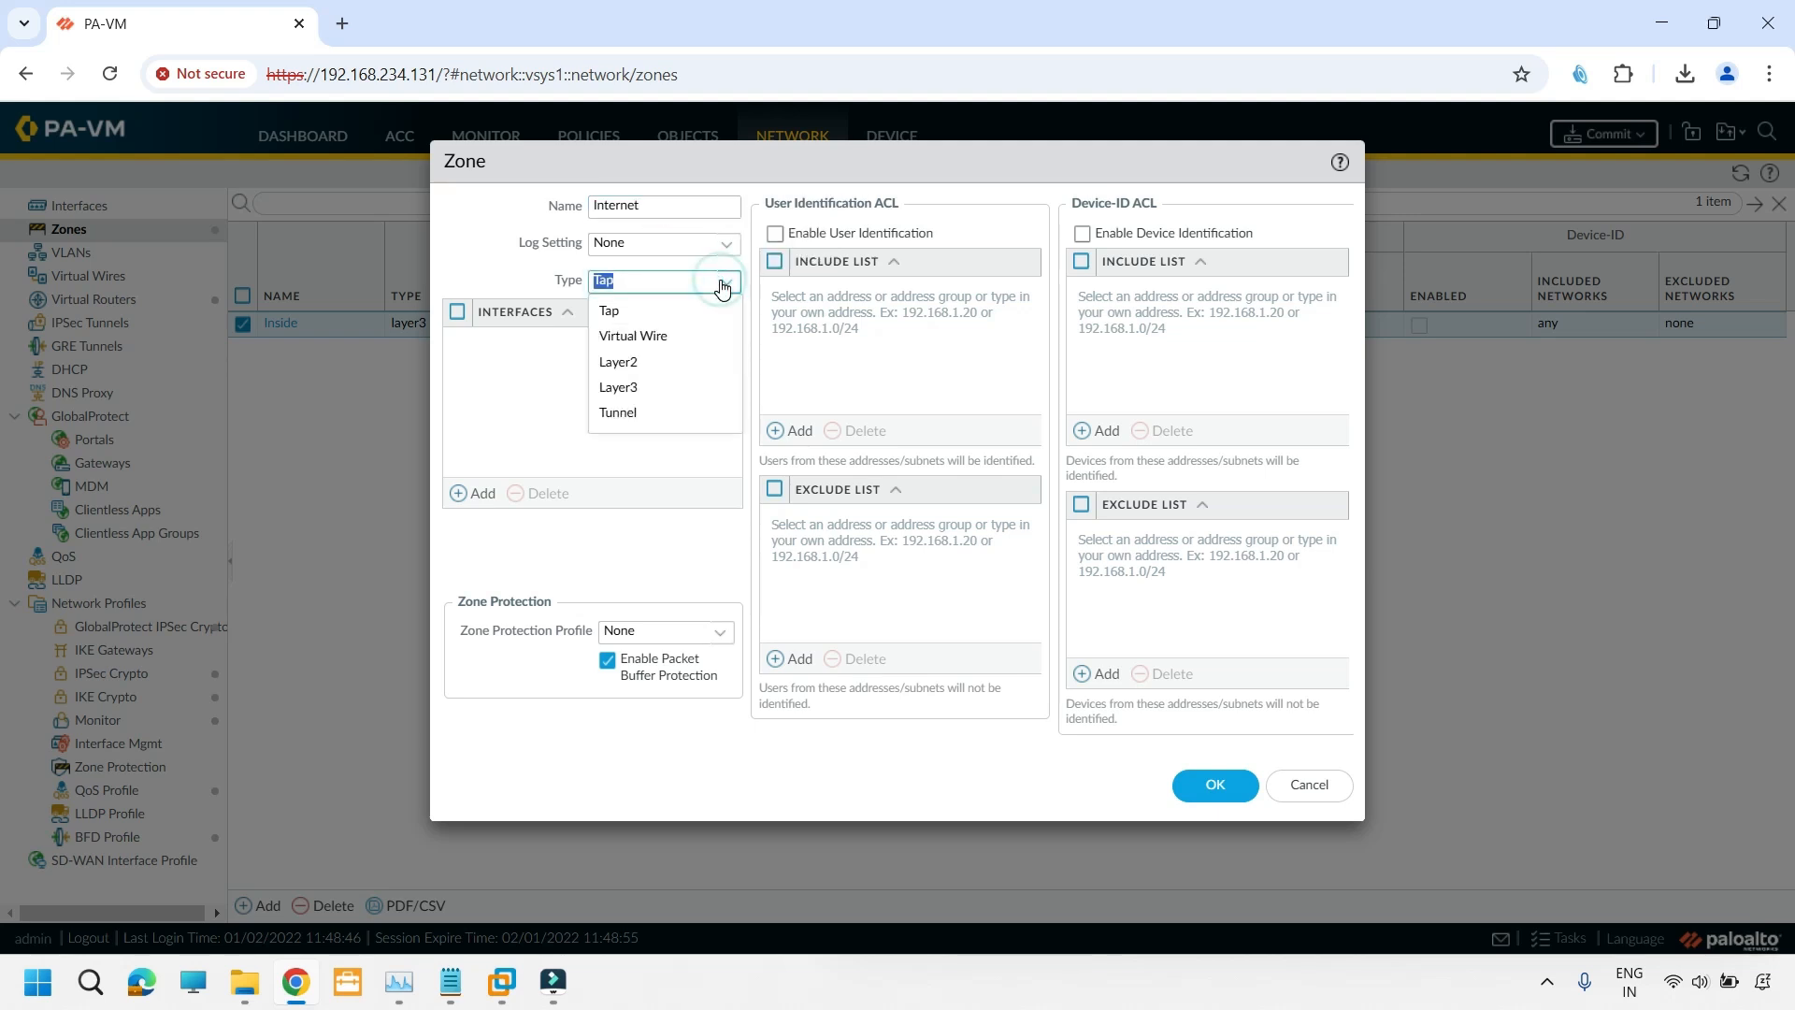
click(618, 386)
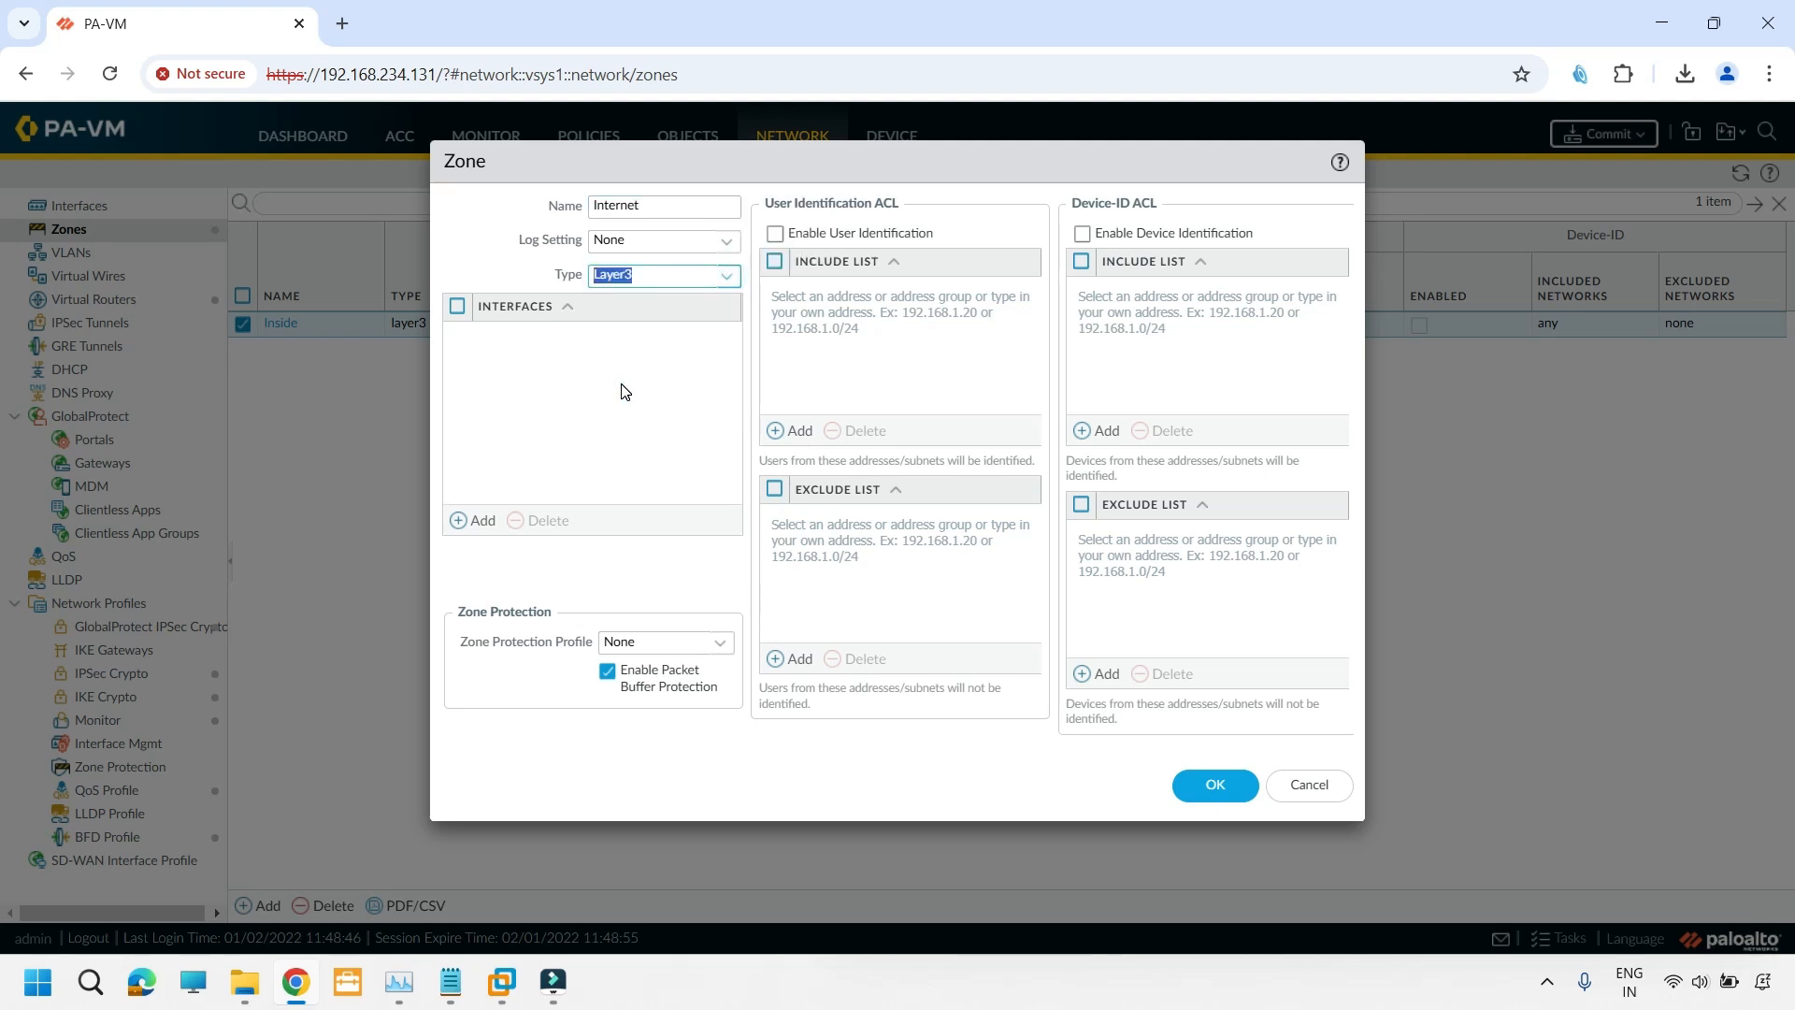
click(621, 387)
click(1227, 792)
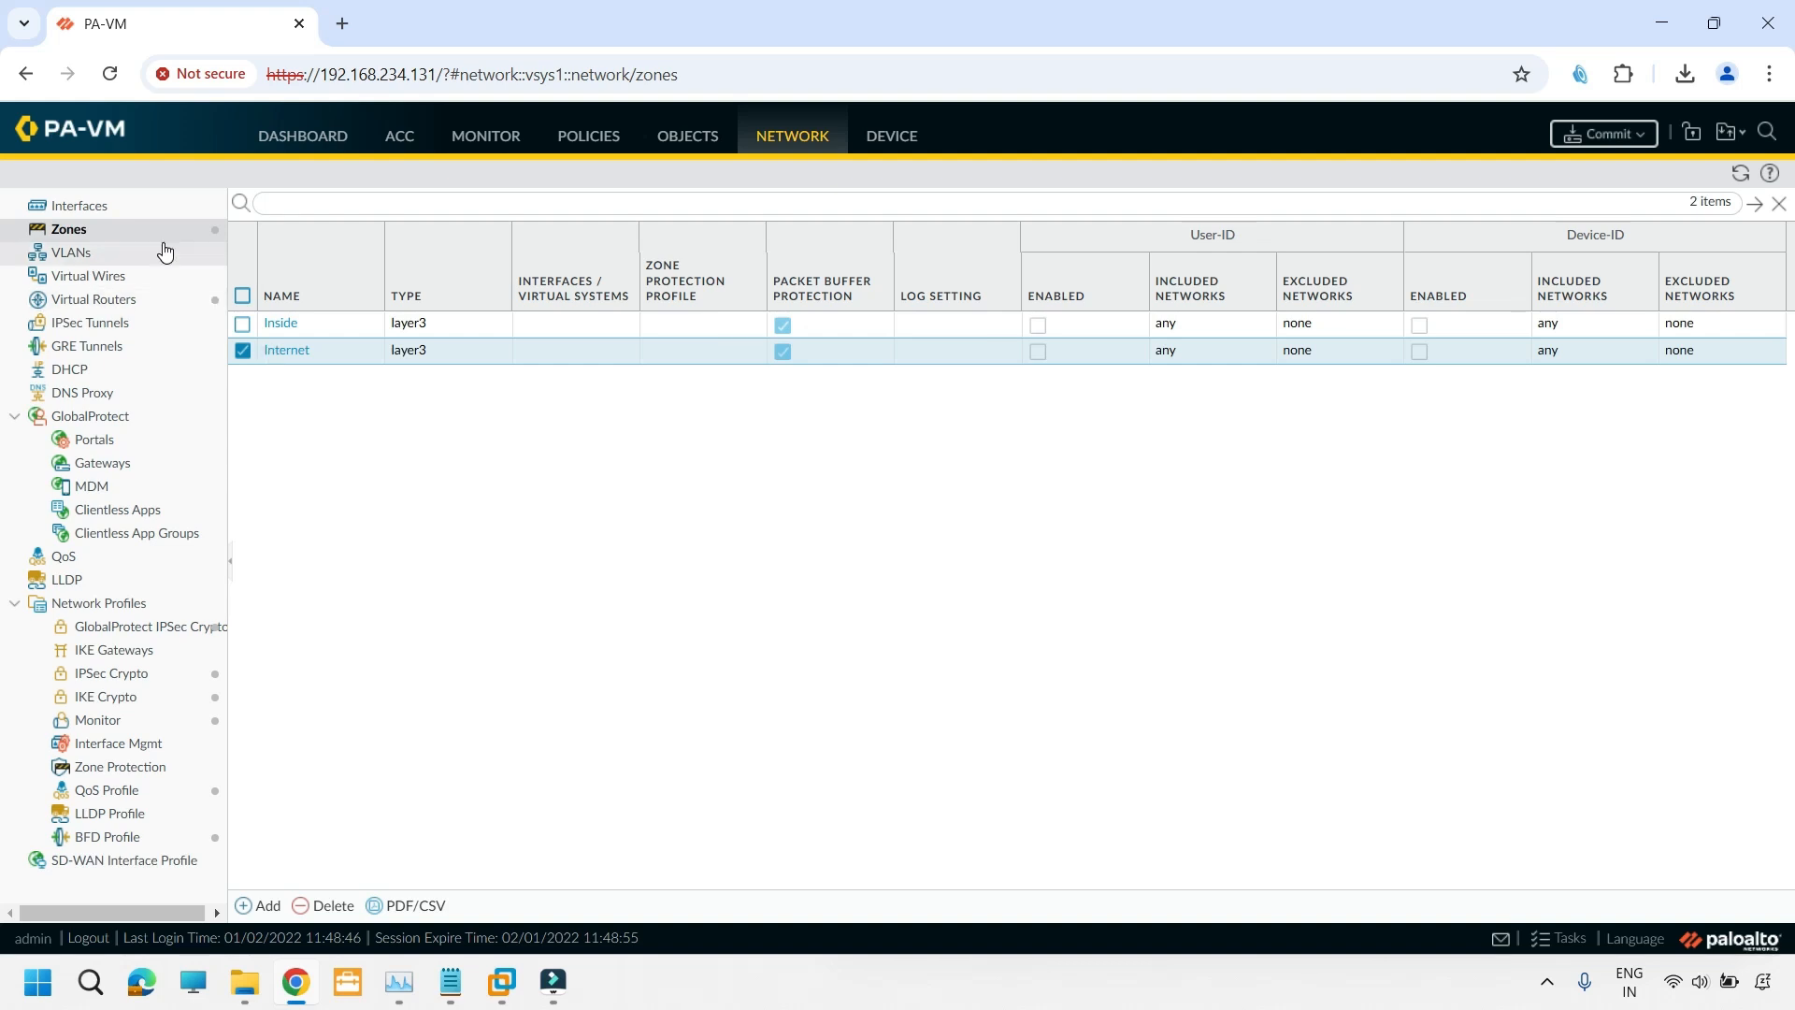
- Configure interface ethernet1/1 as Layer3, assigned to the default virtual router and the Inside security zone
click(99, 213)
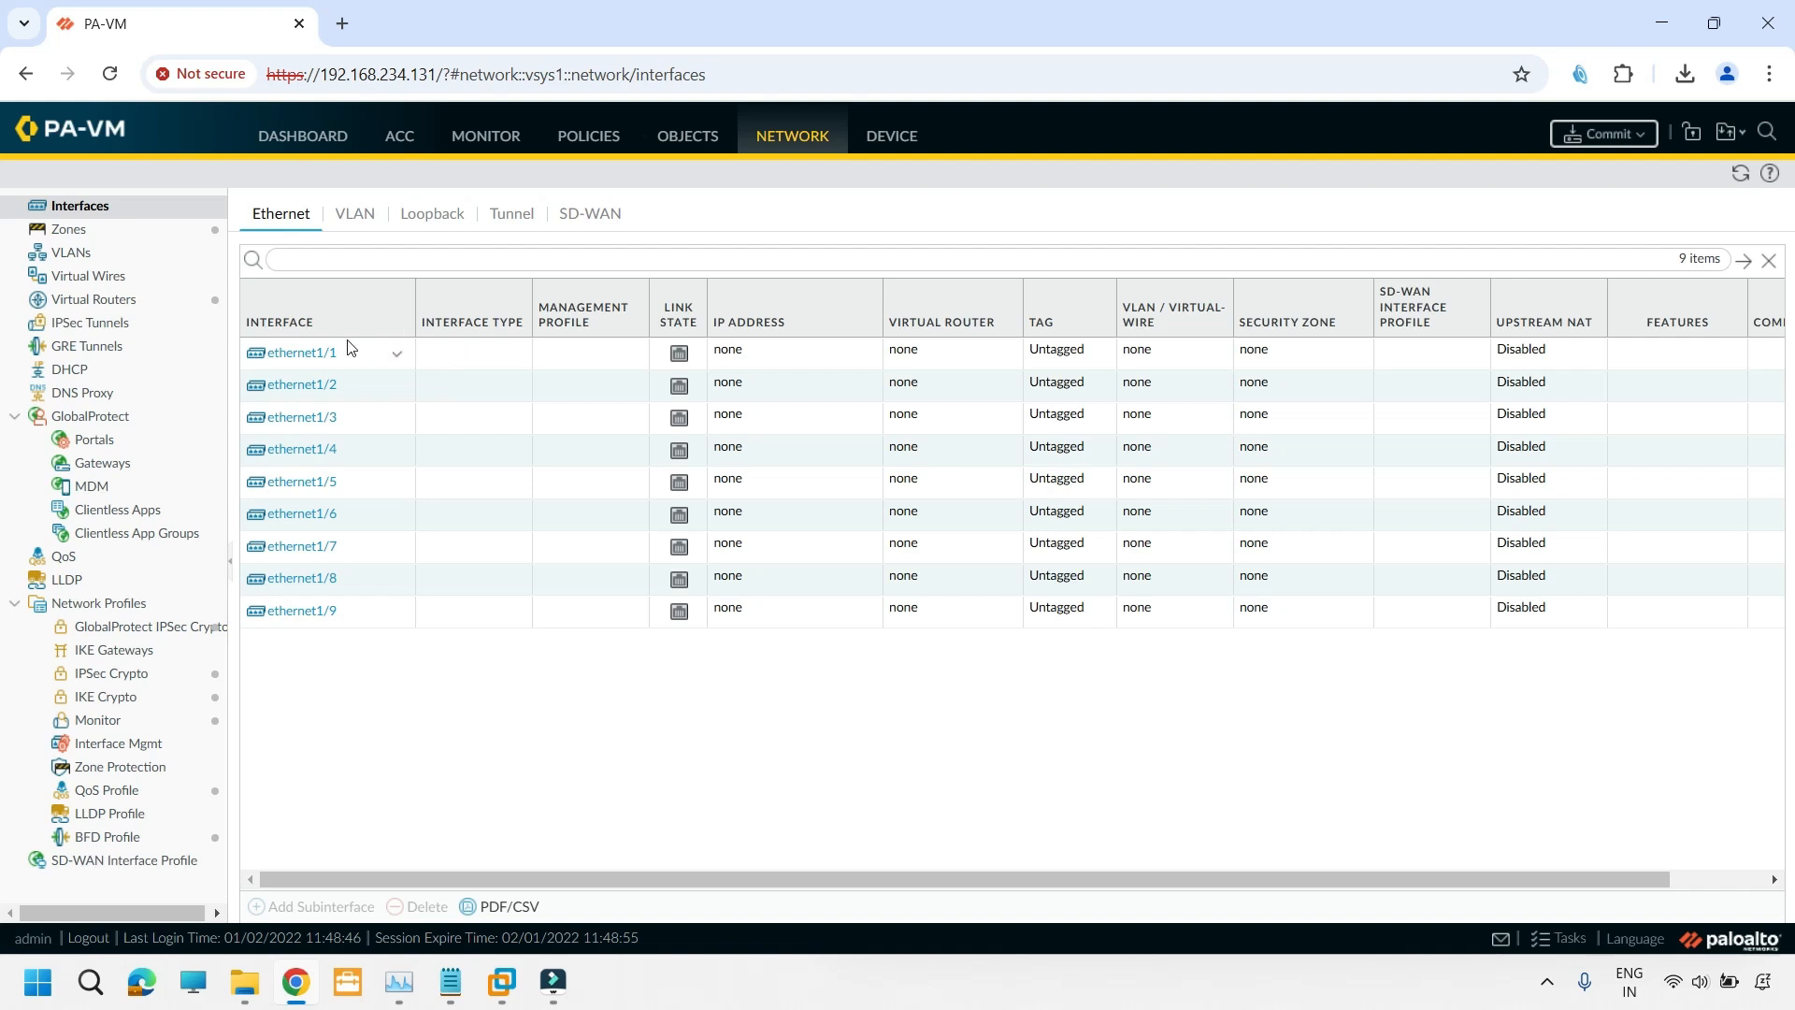
click(318, 353)
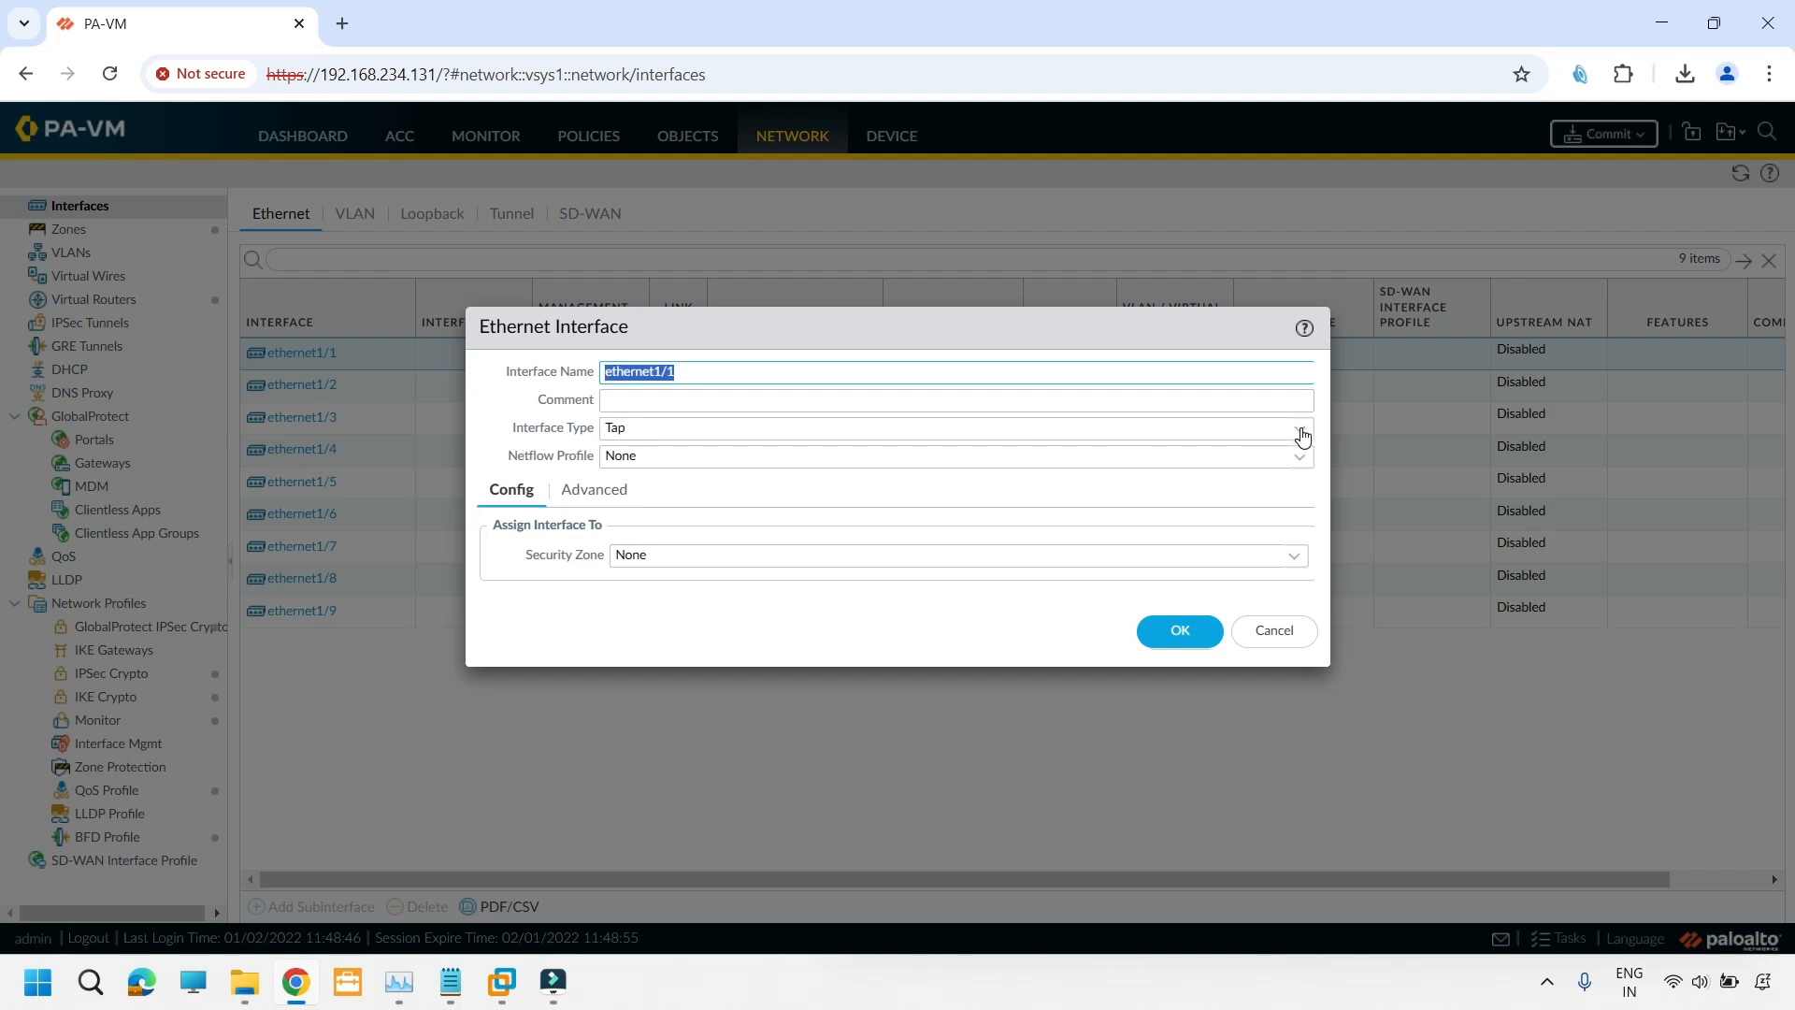
click(1299, 428)
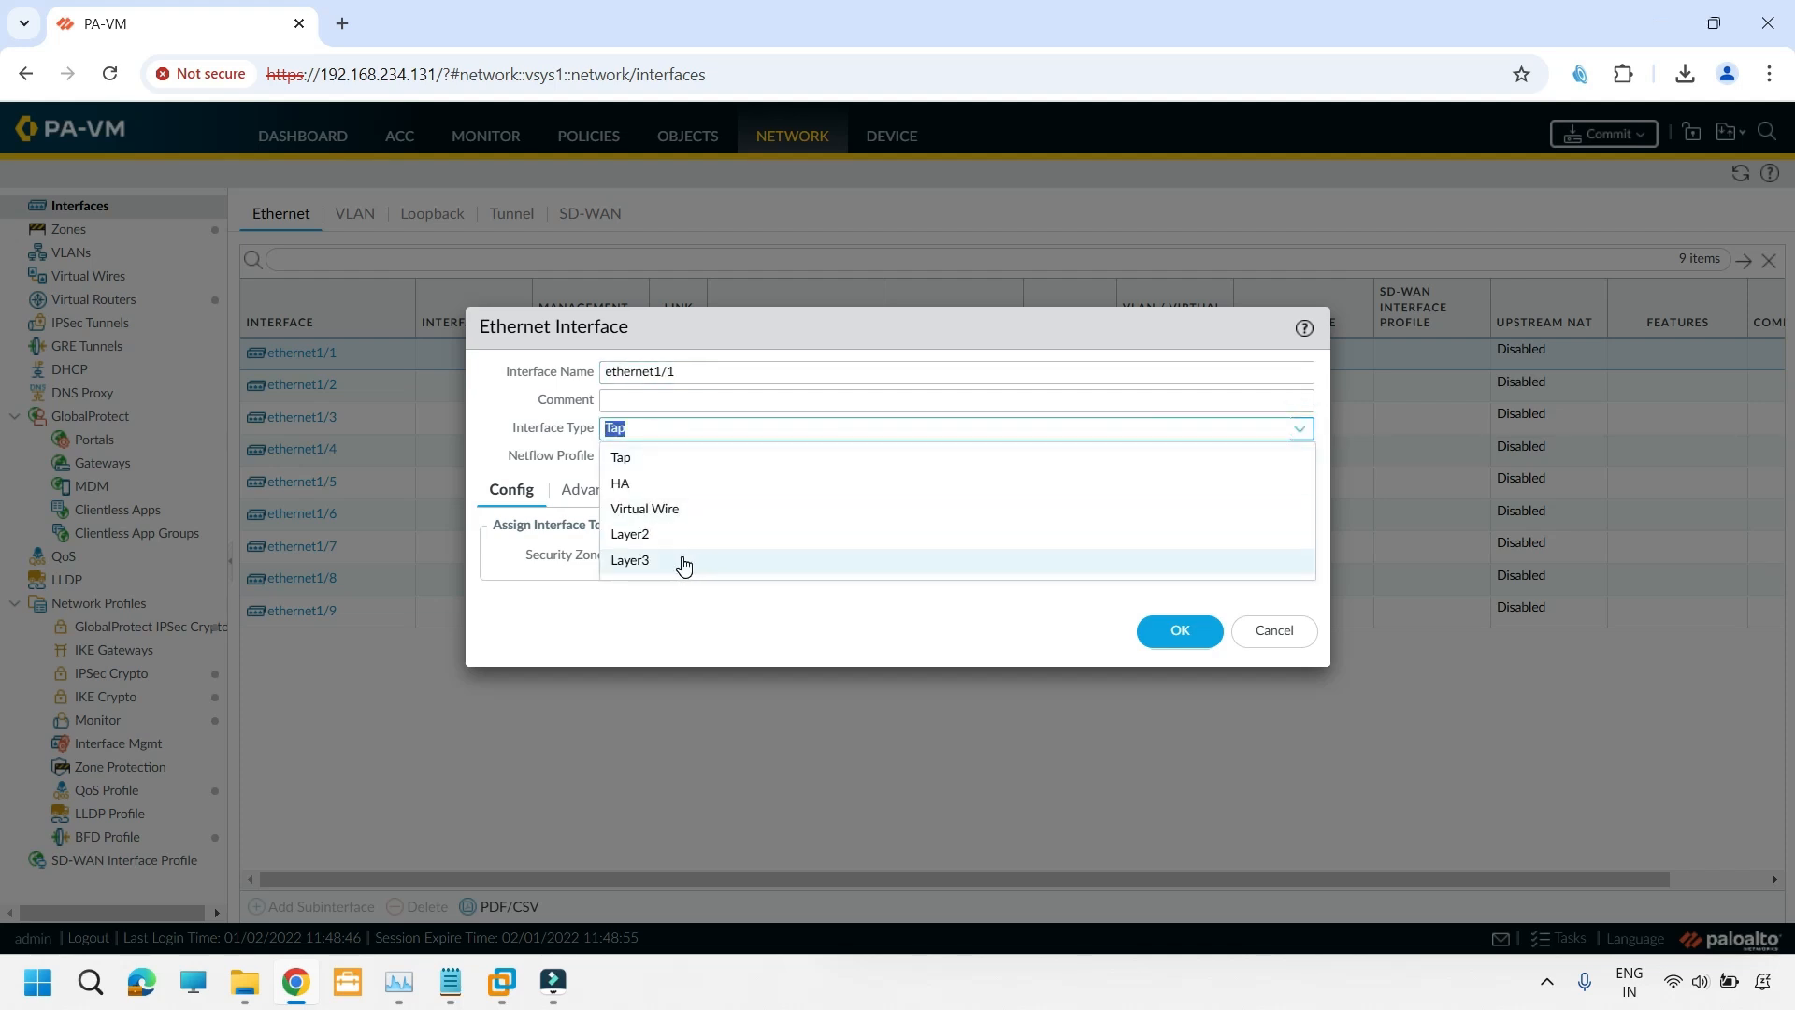
click(708, 561)
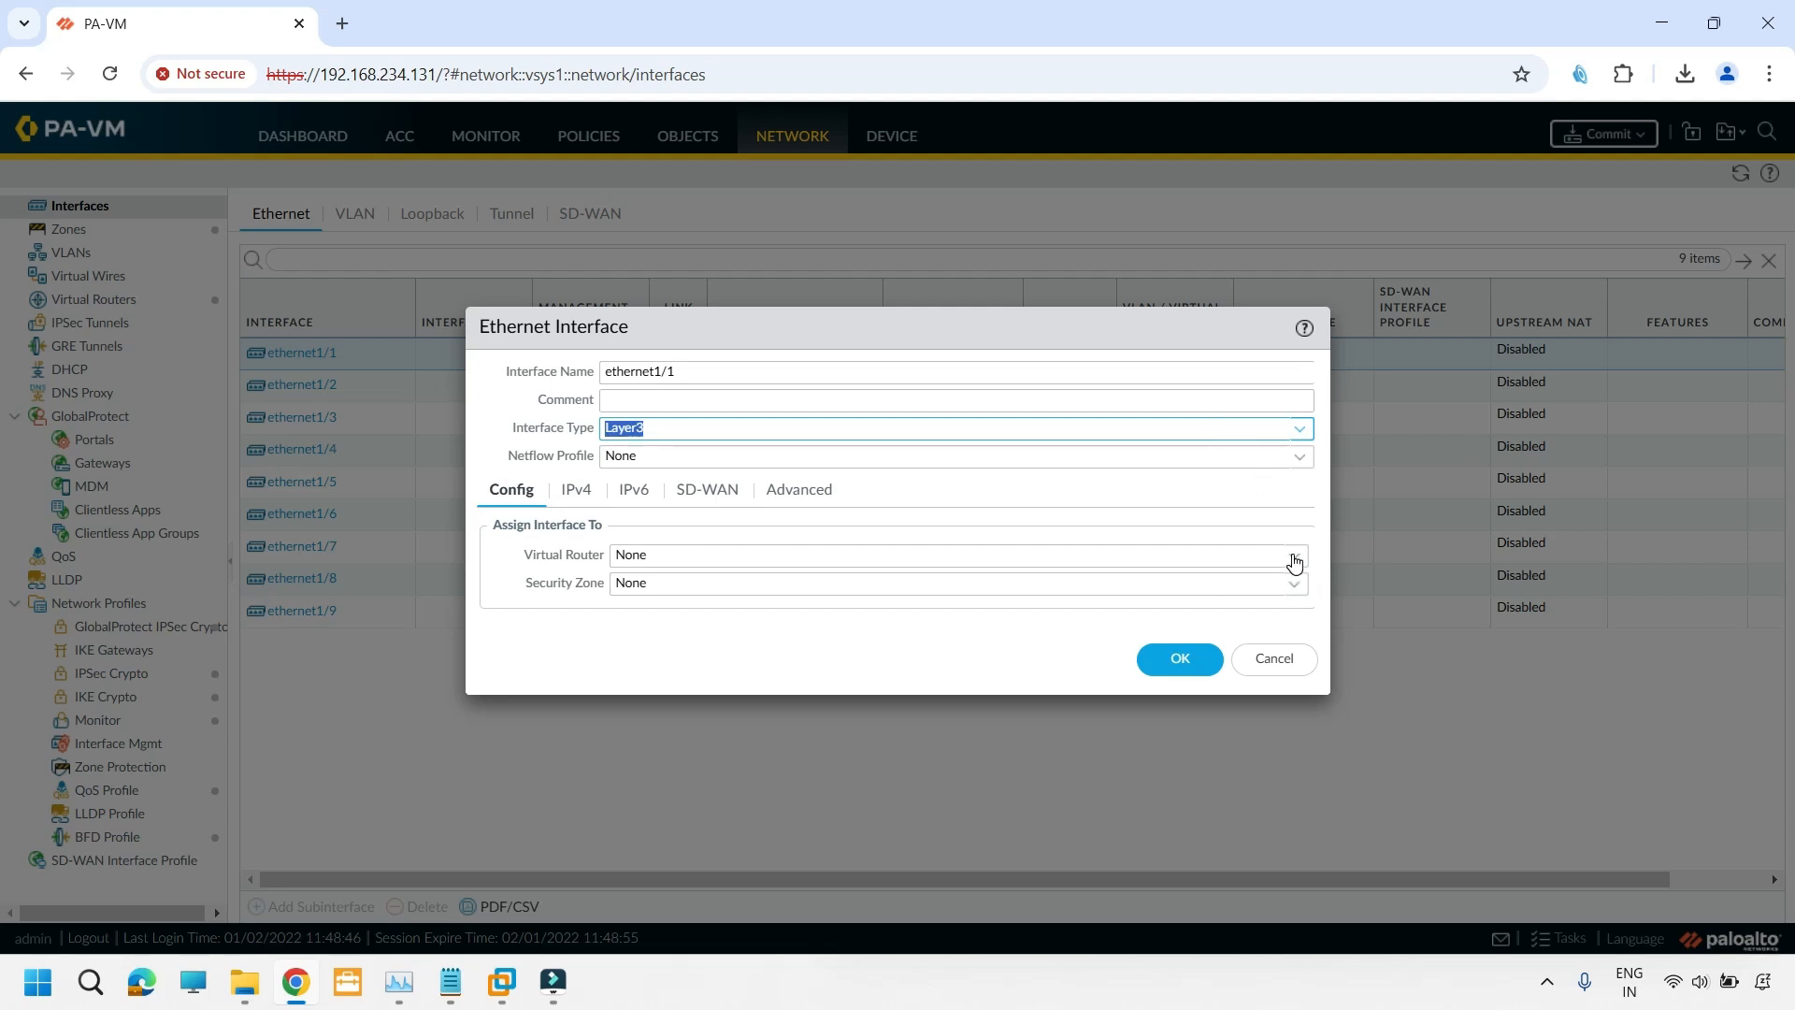
click(1294, 559)
click(652, 612)
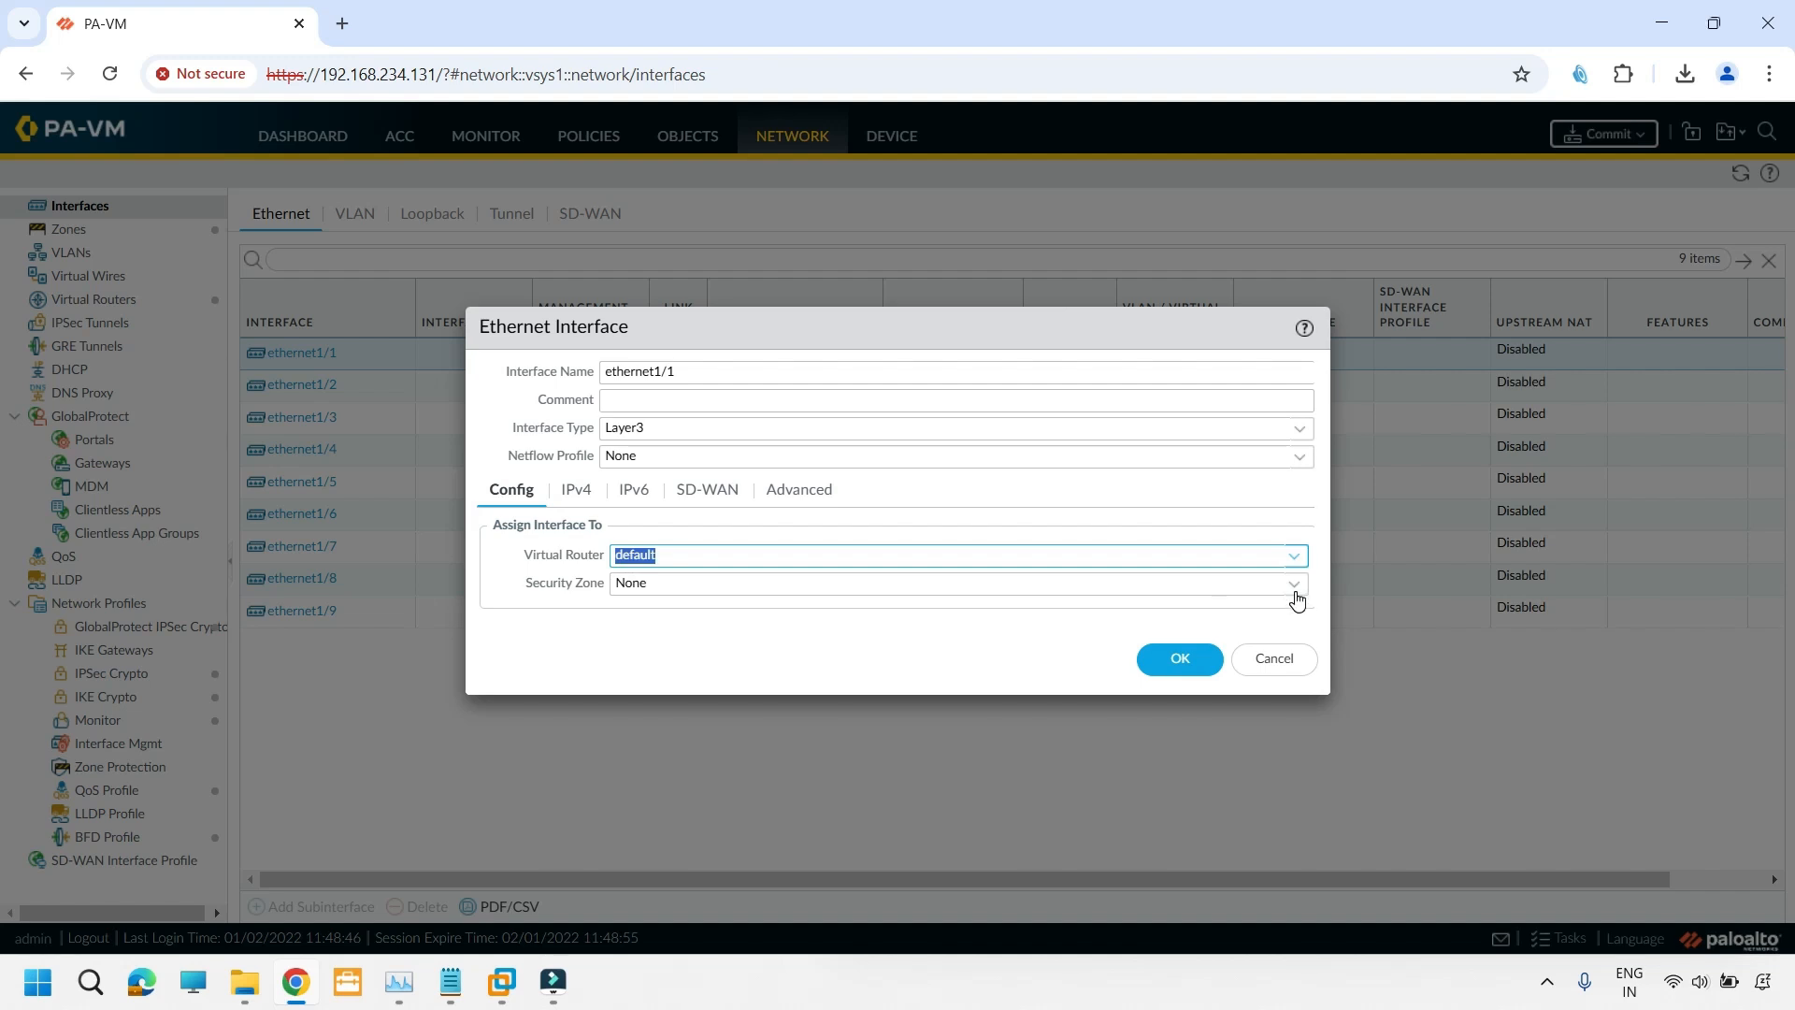
click(1294, 593)
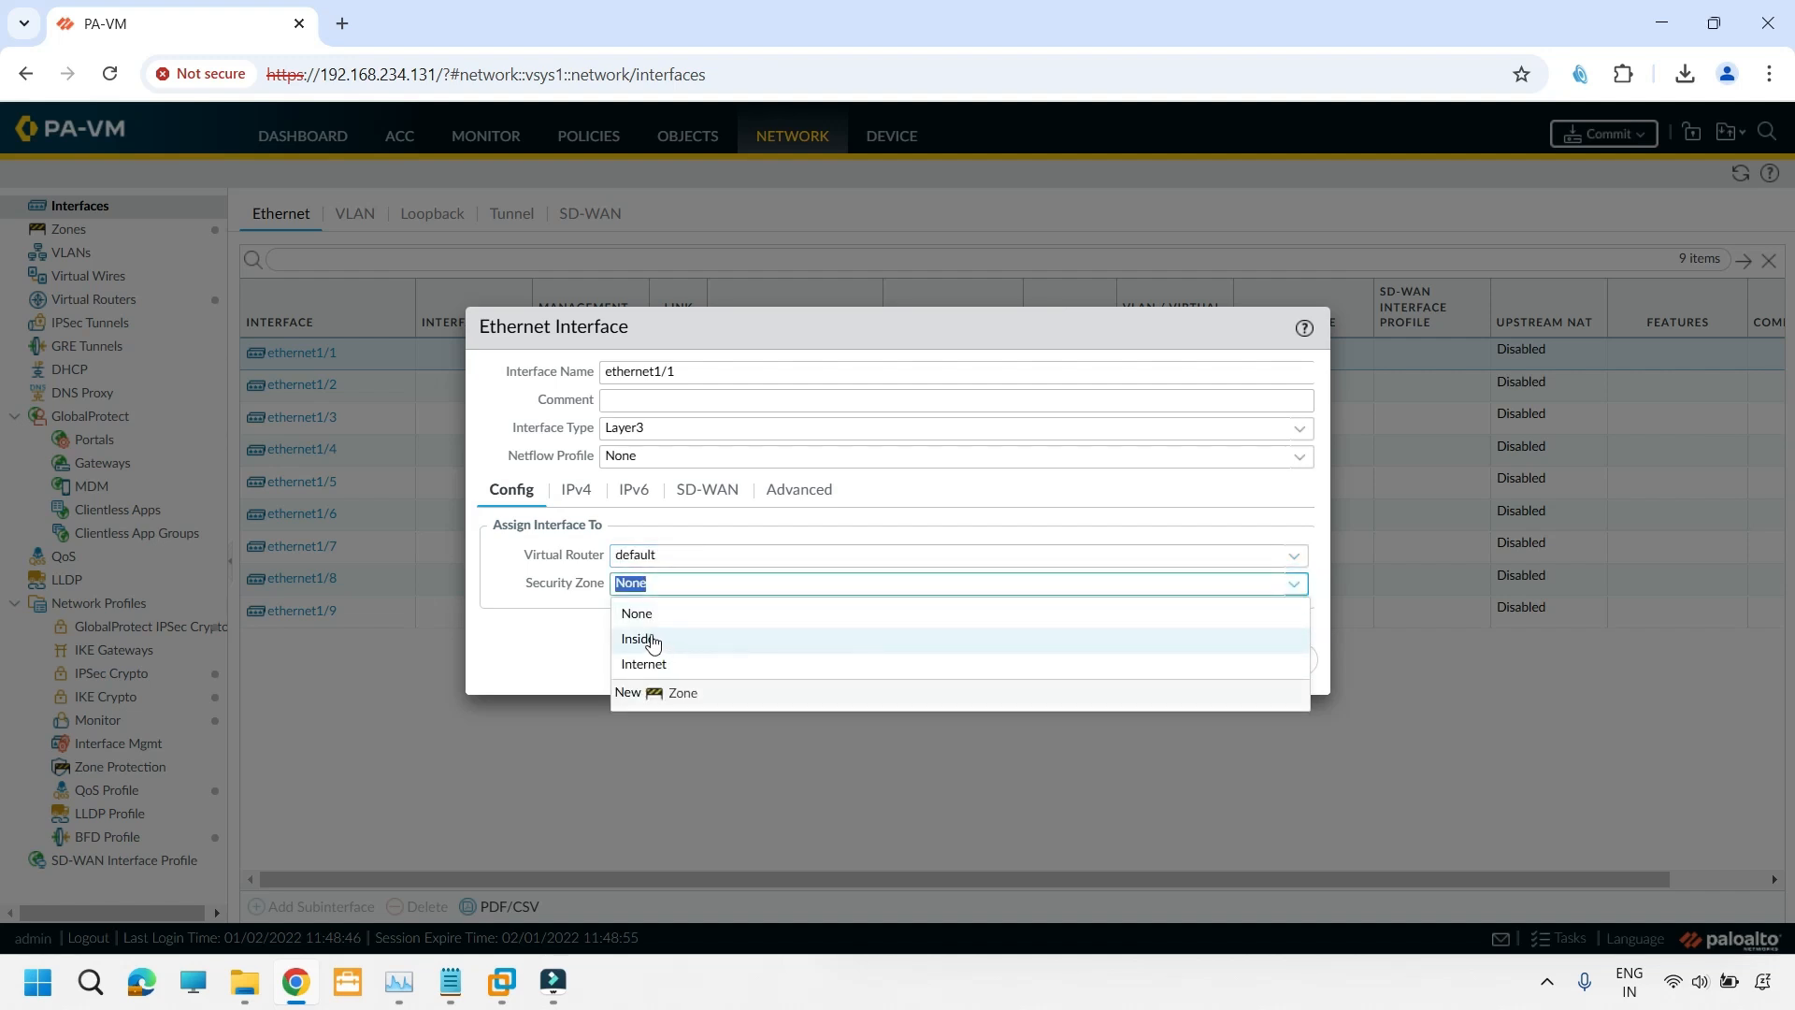
click(648, 639)
click(653, 639)
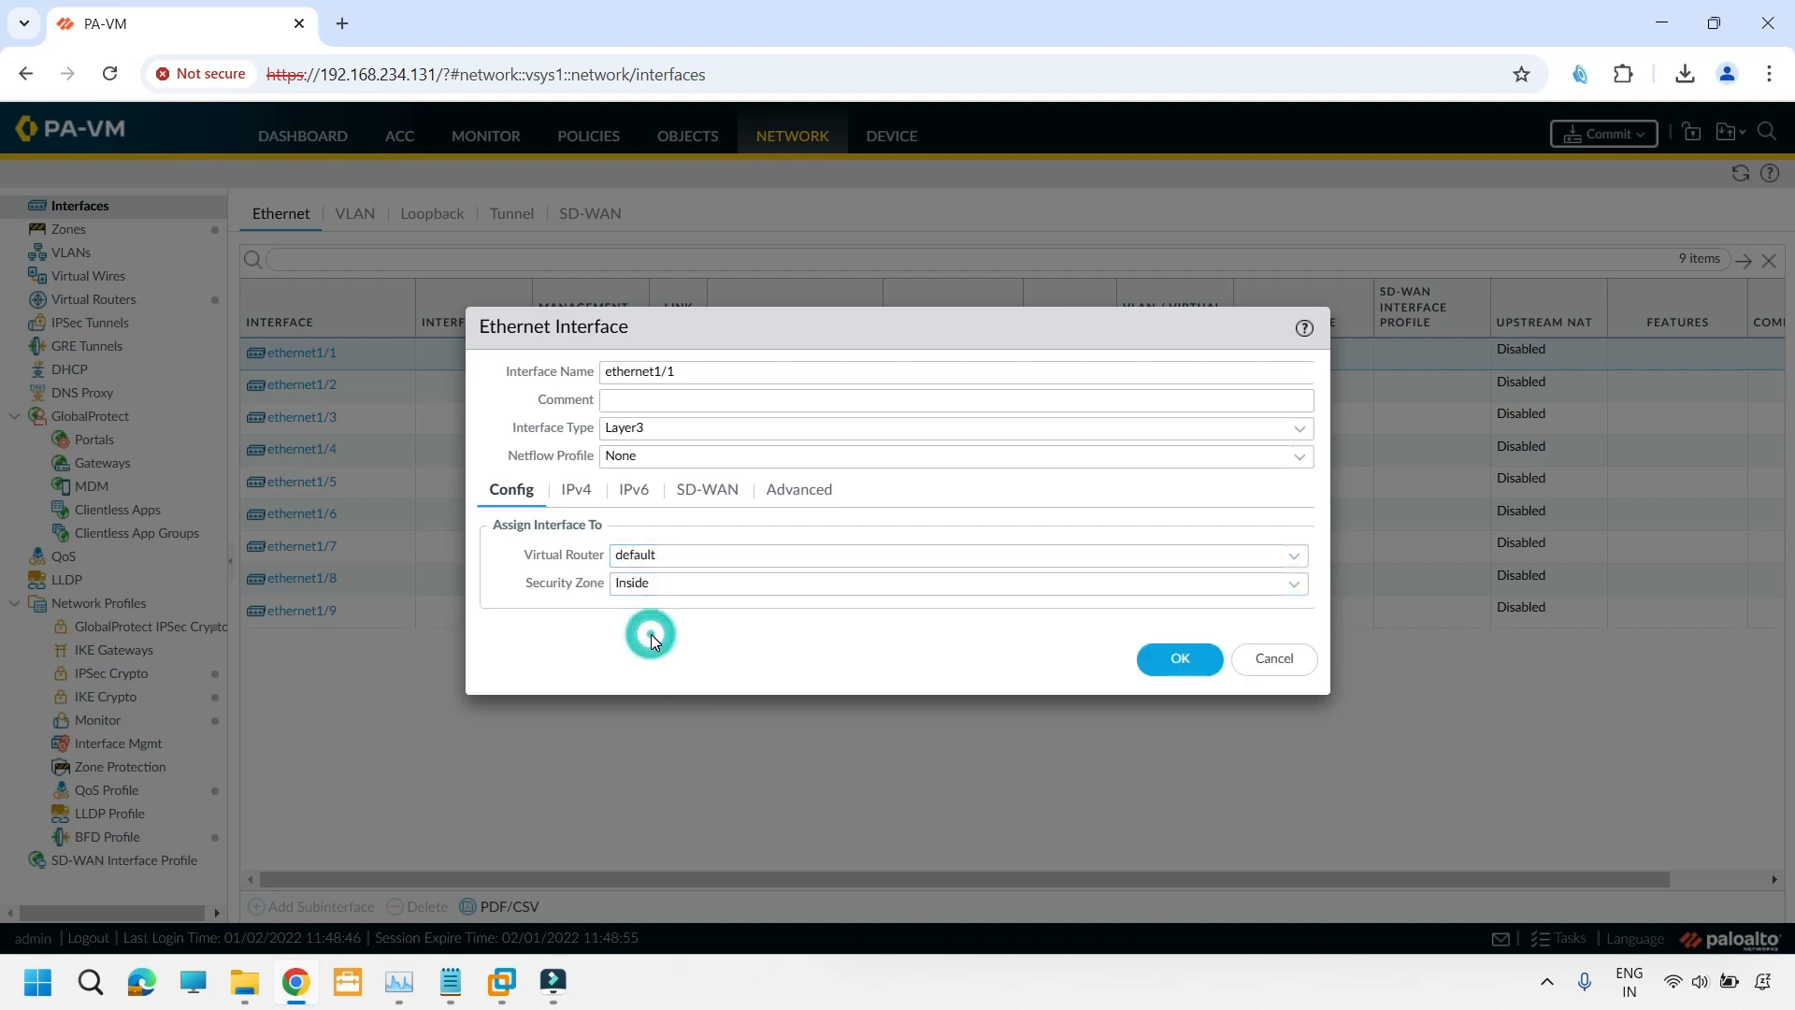
- Give ethernet1/1 the static IPv4 address 192.168.1.1/24 and save the interface
click(579, 502)
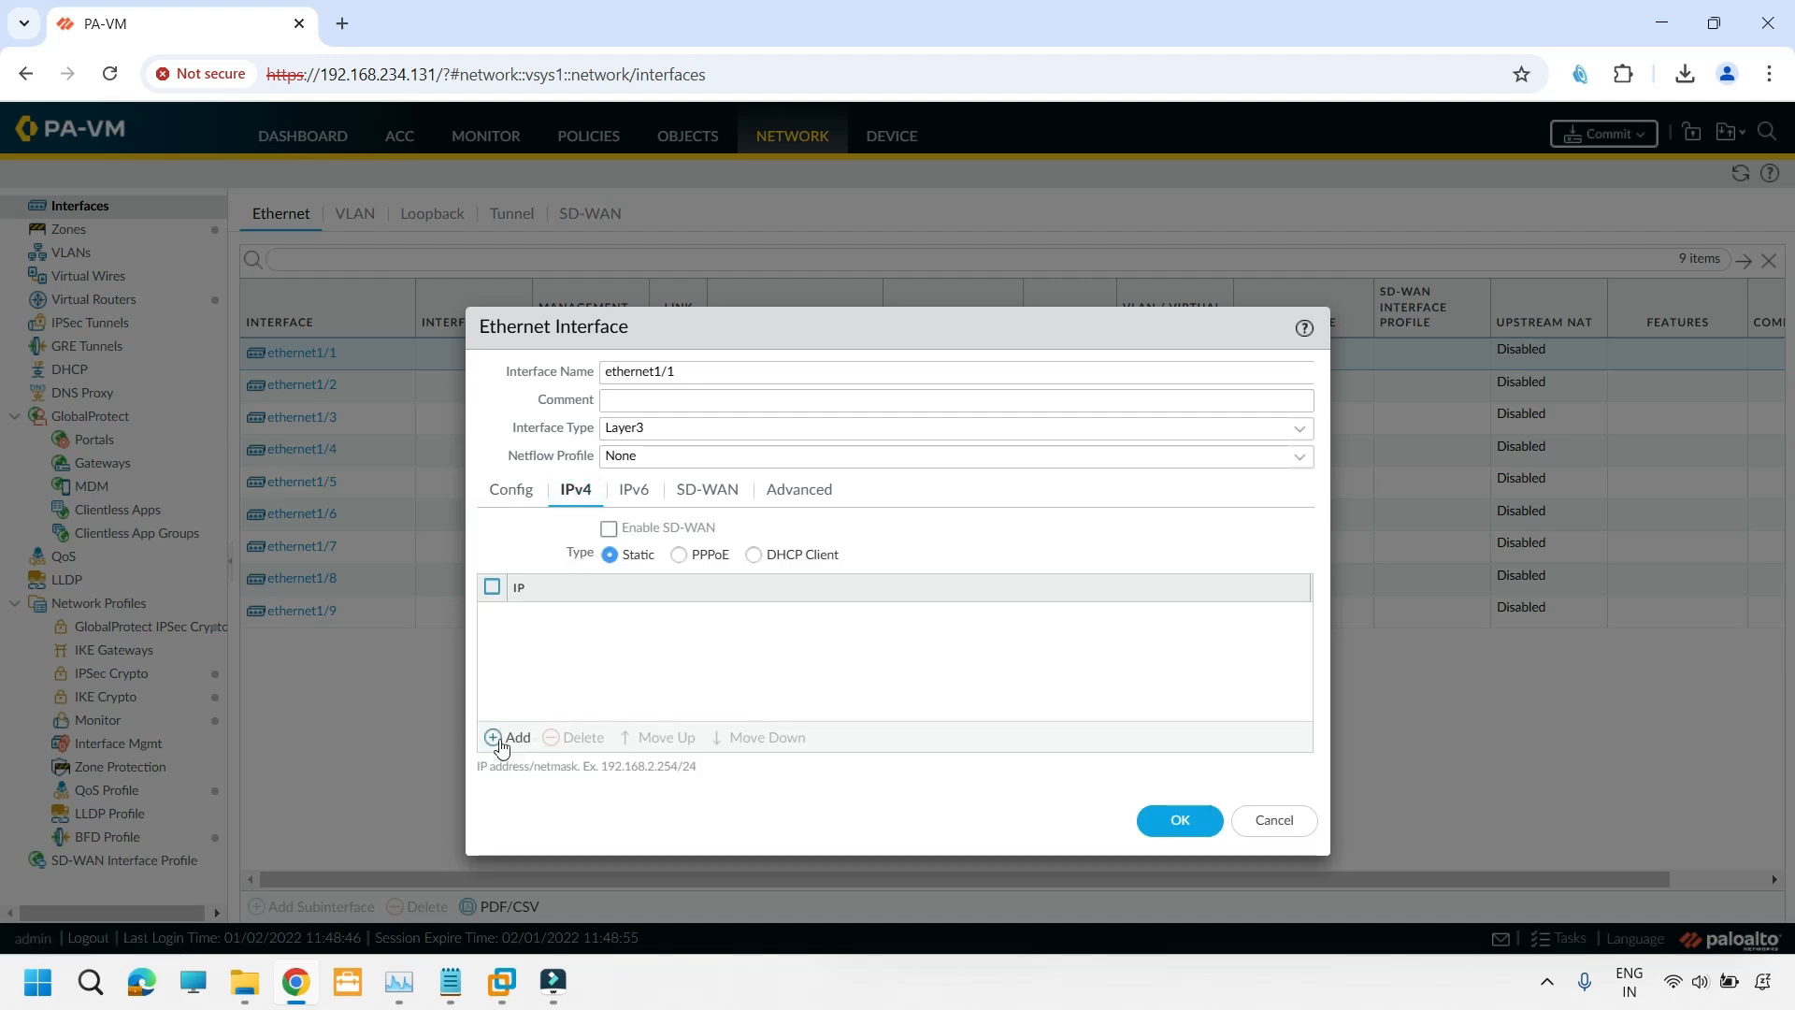
click(493, 737)
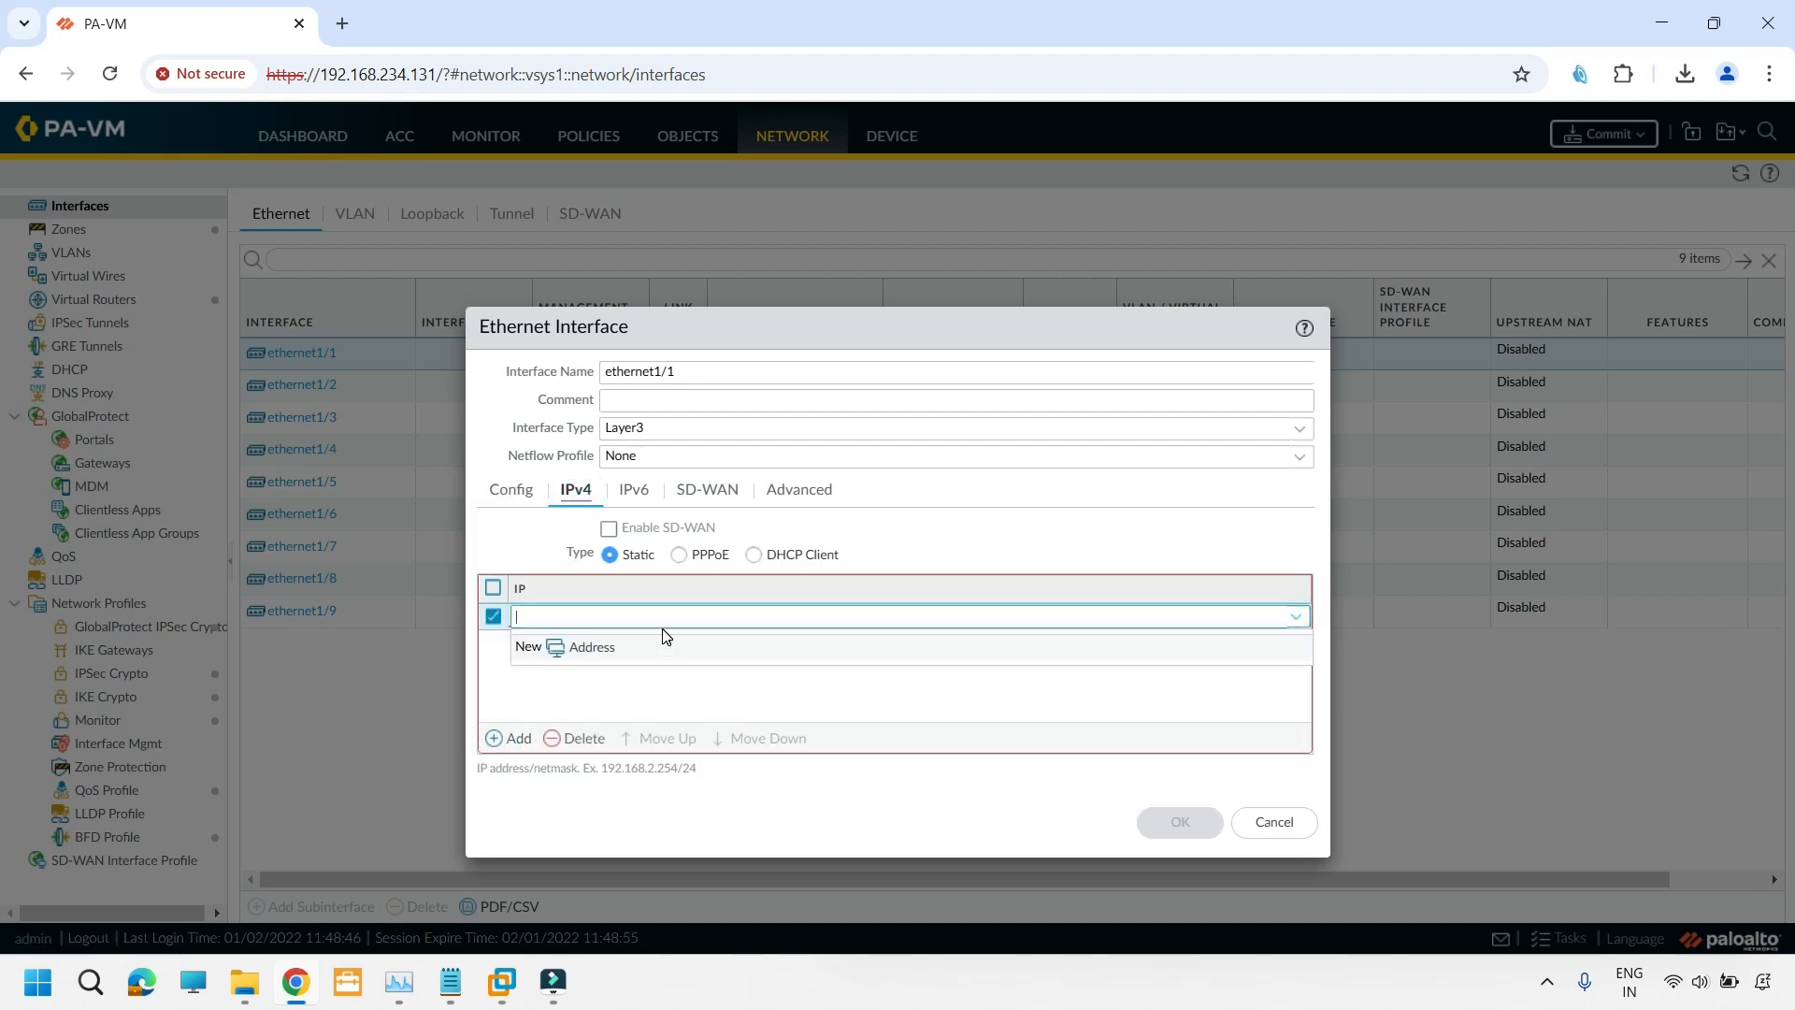
text(192.168.1.1/24)
click(765, 685)
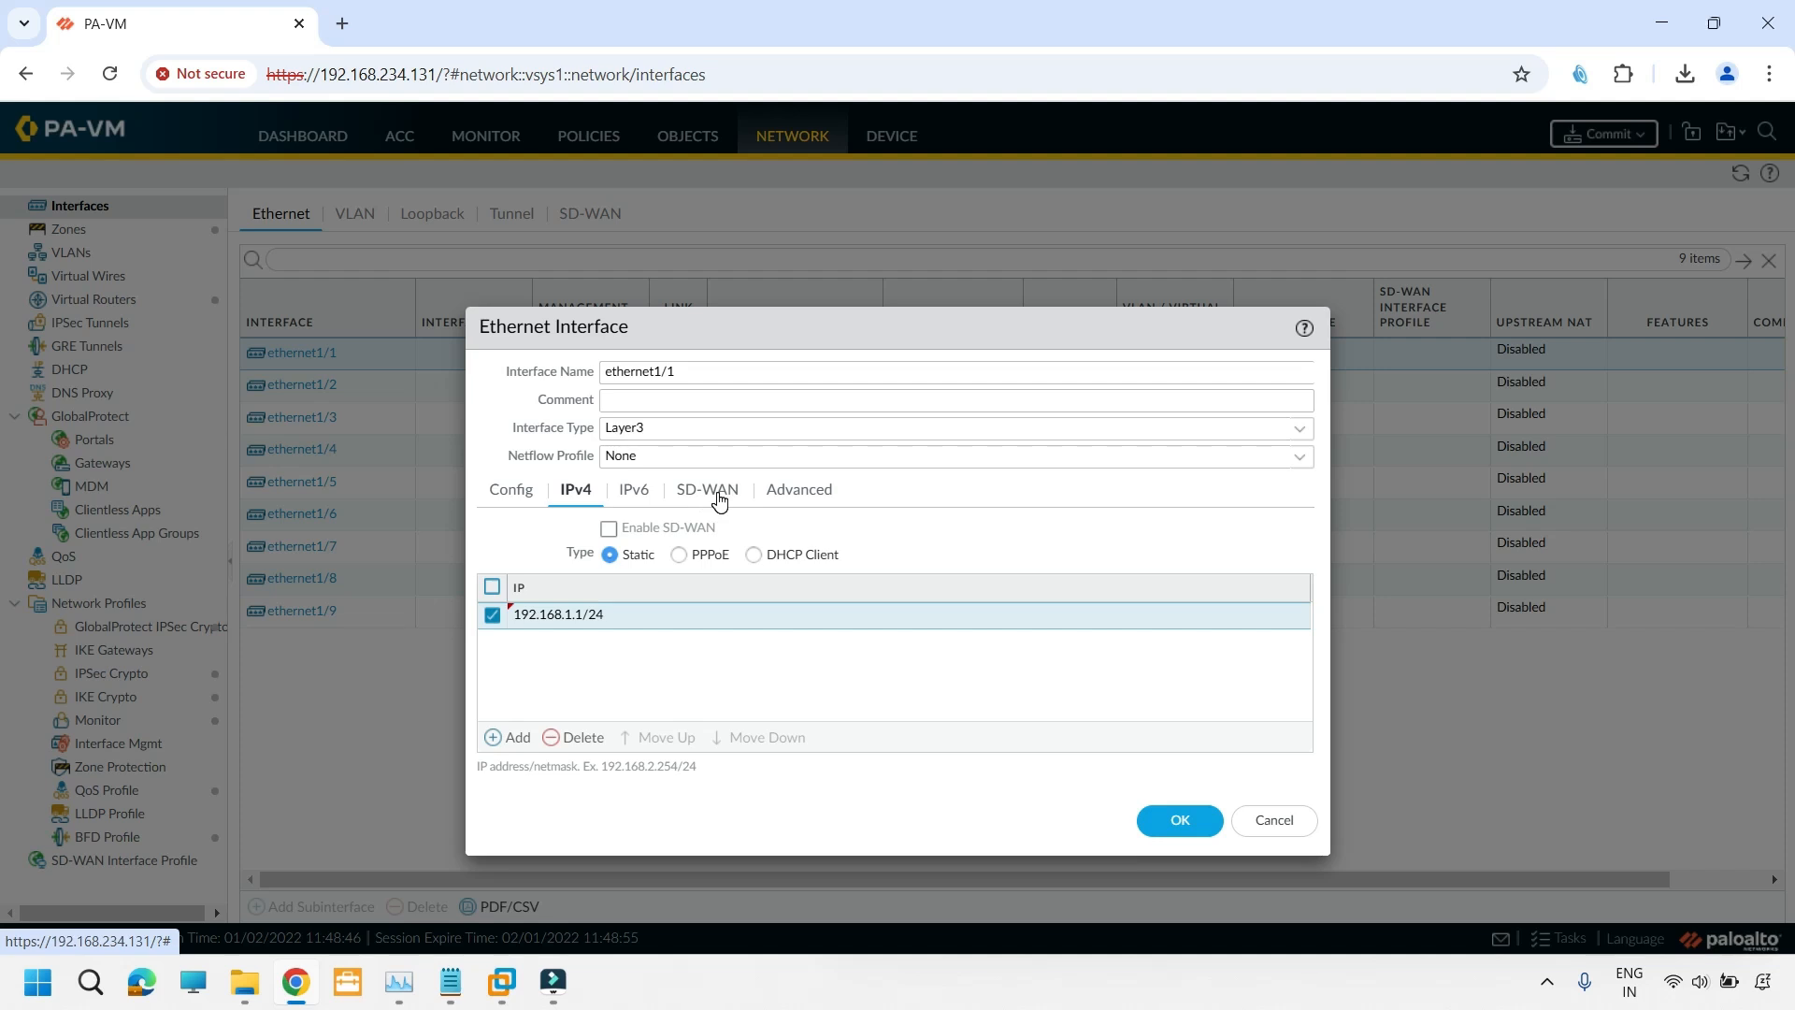
click(800, 490)
click(1200, 844)
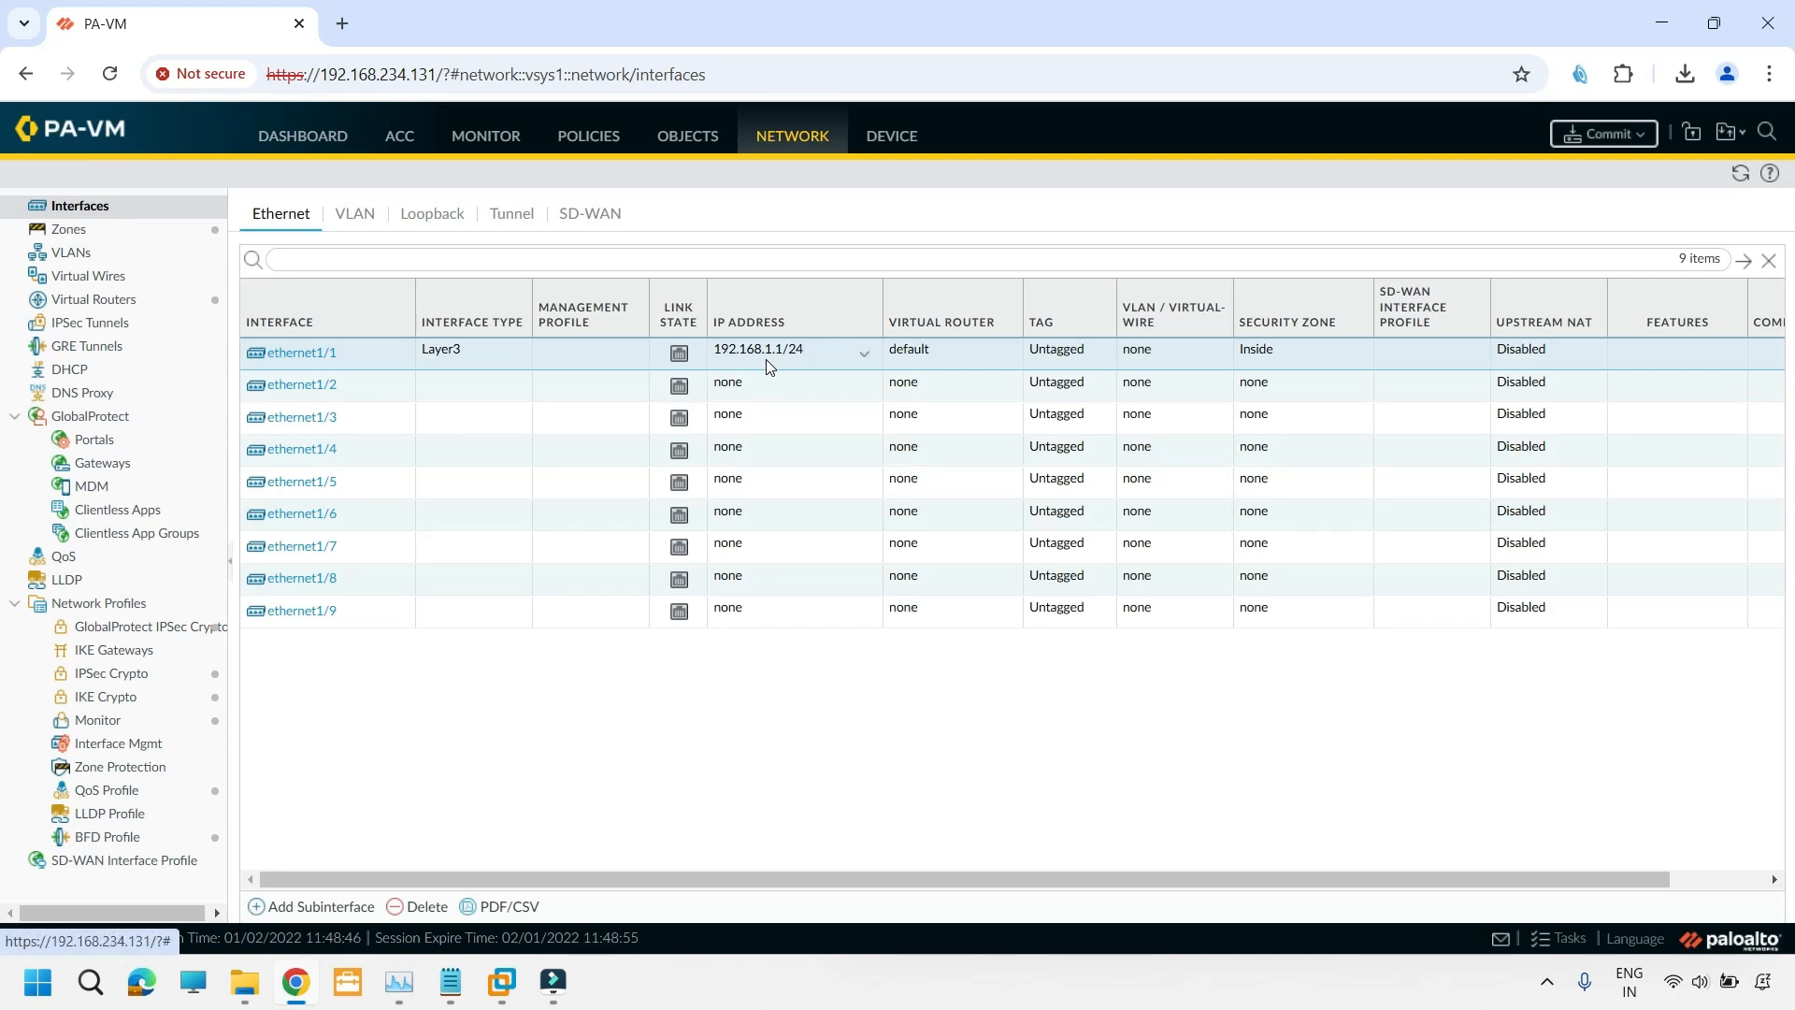
- Configure interface ethernet1/2 as Layer3, assigned to the default virtual router and the Internet security zone
click(315, 391)
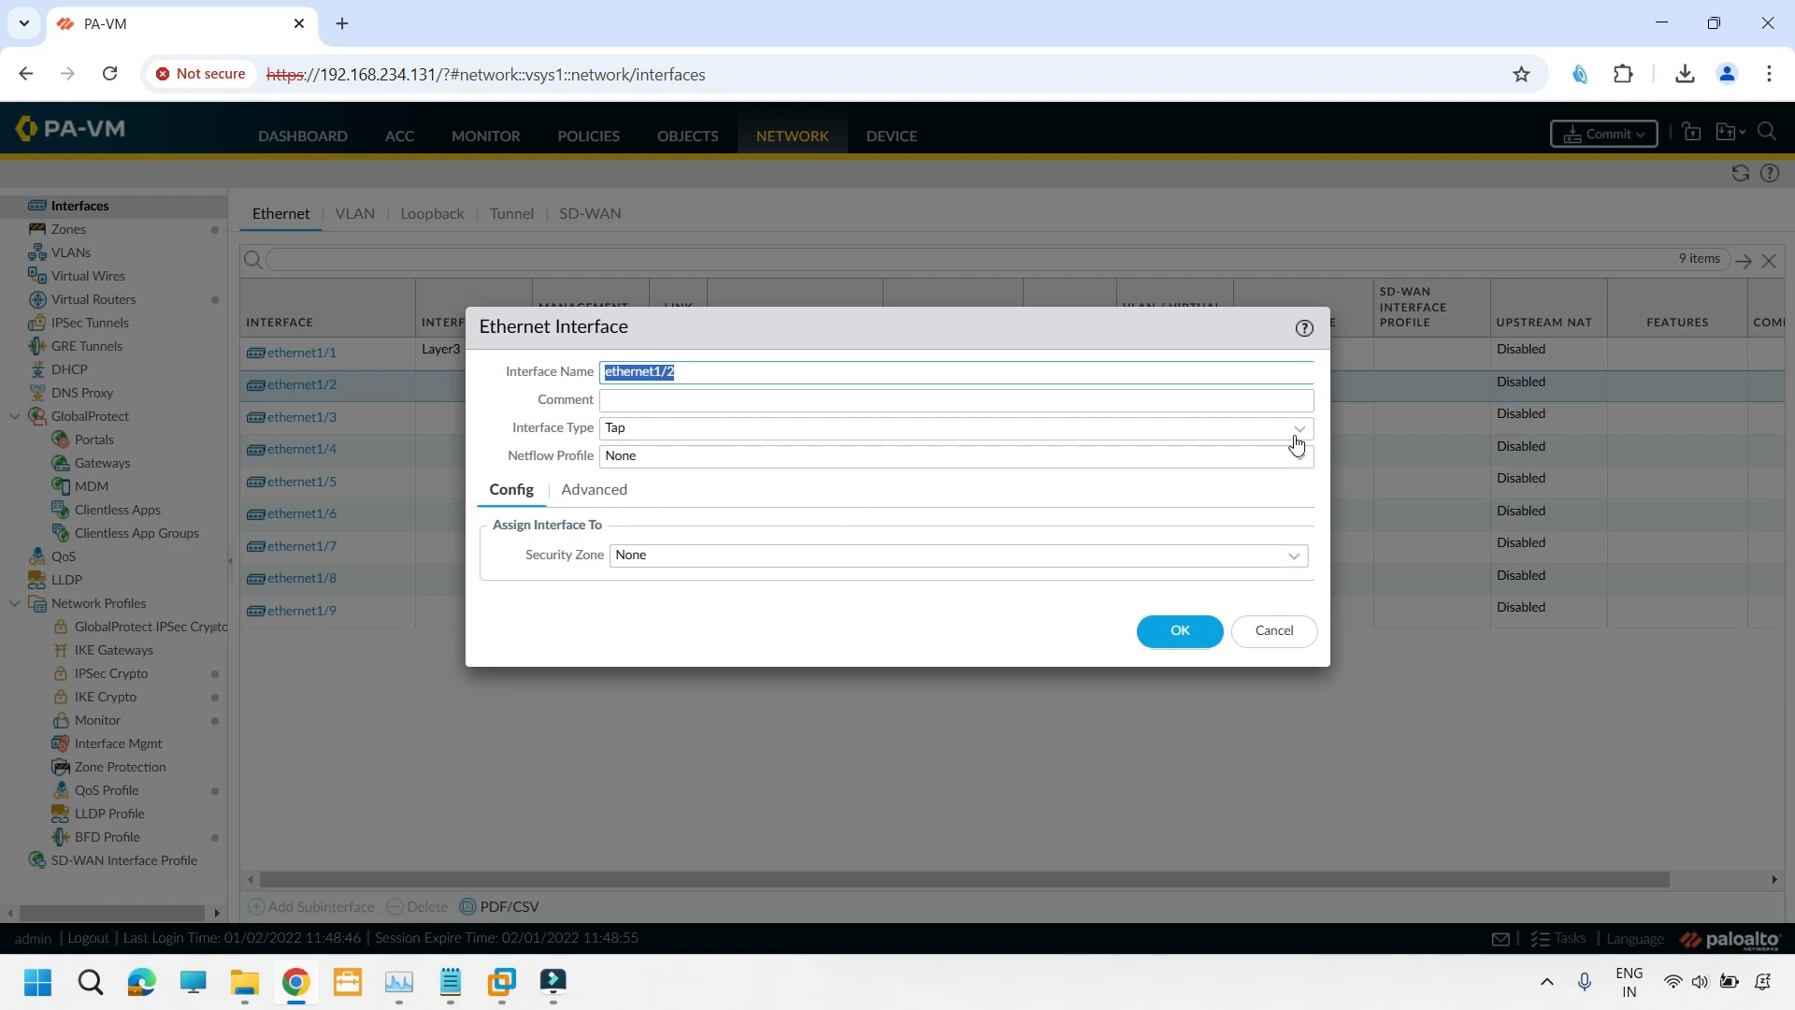
click(1302, 432)
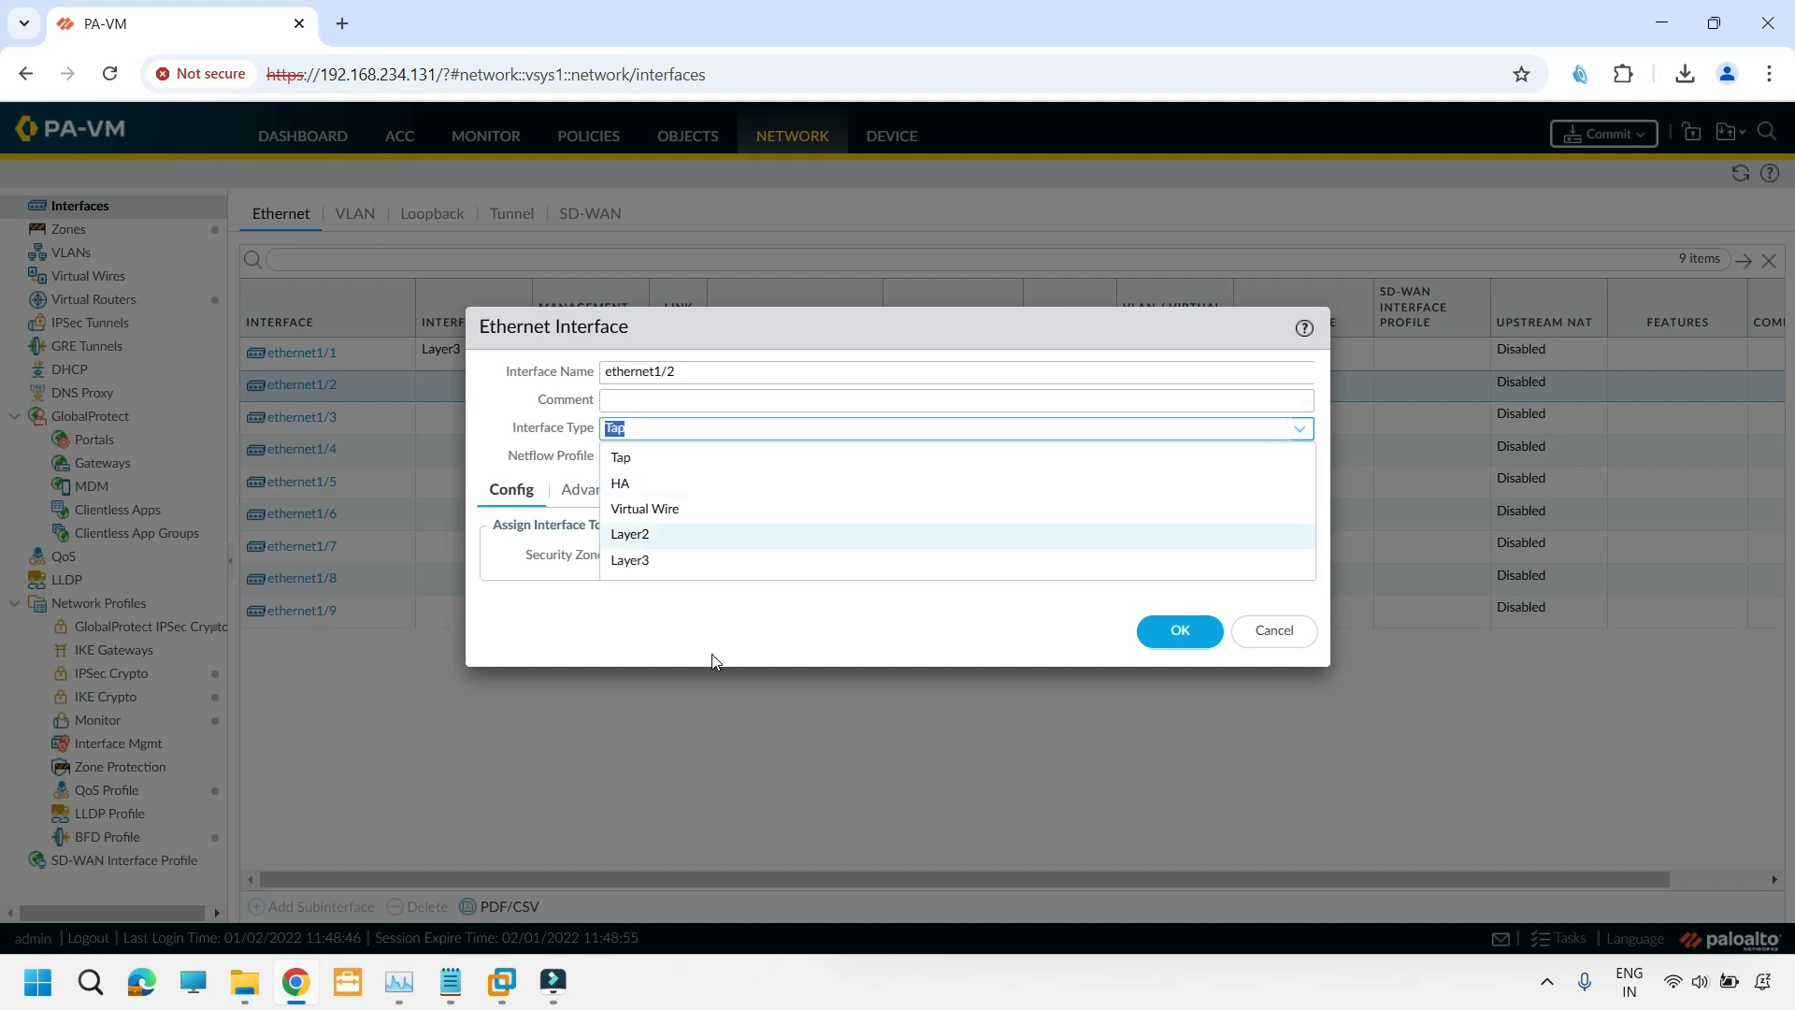
click(640, 563)
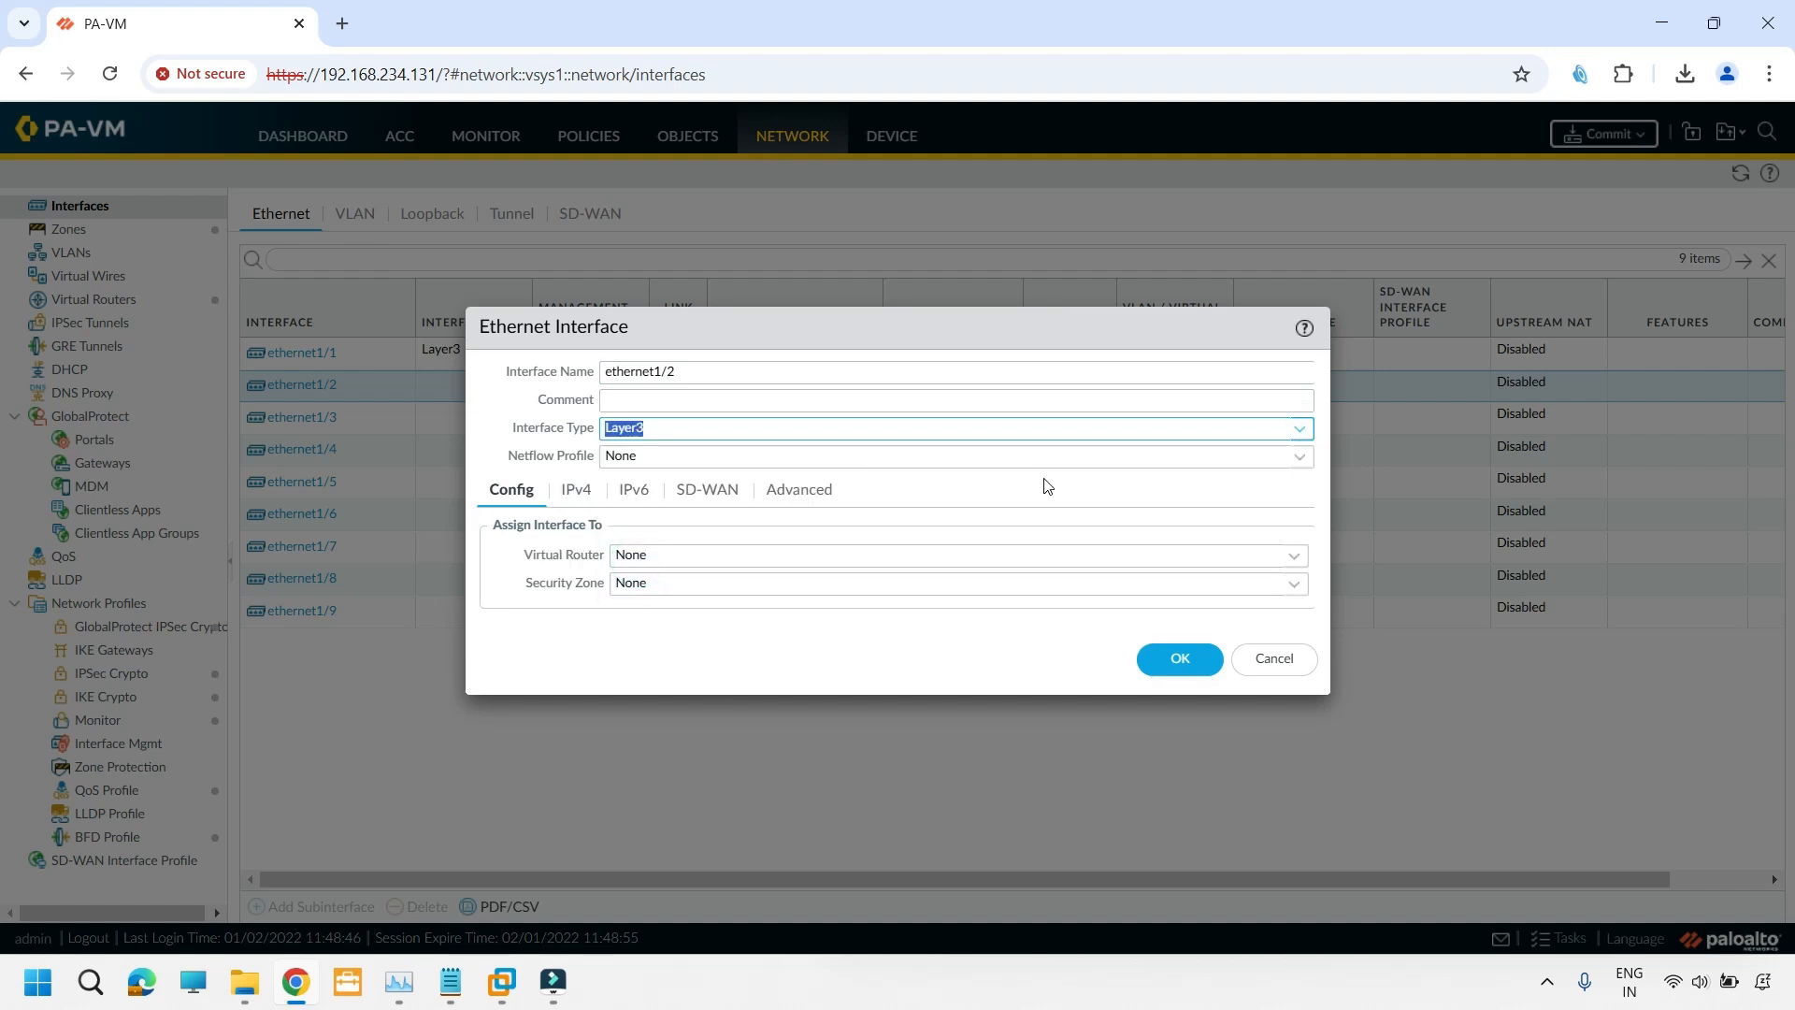
click(1294, 556)
click(1242, 593)
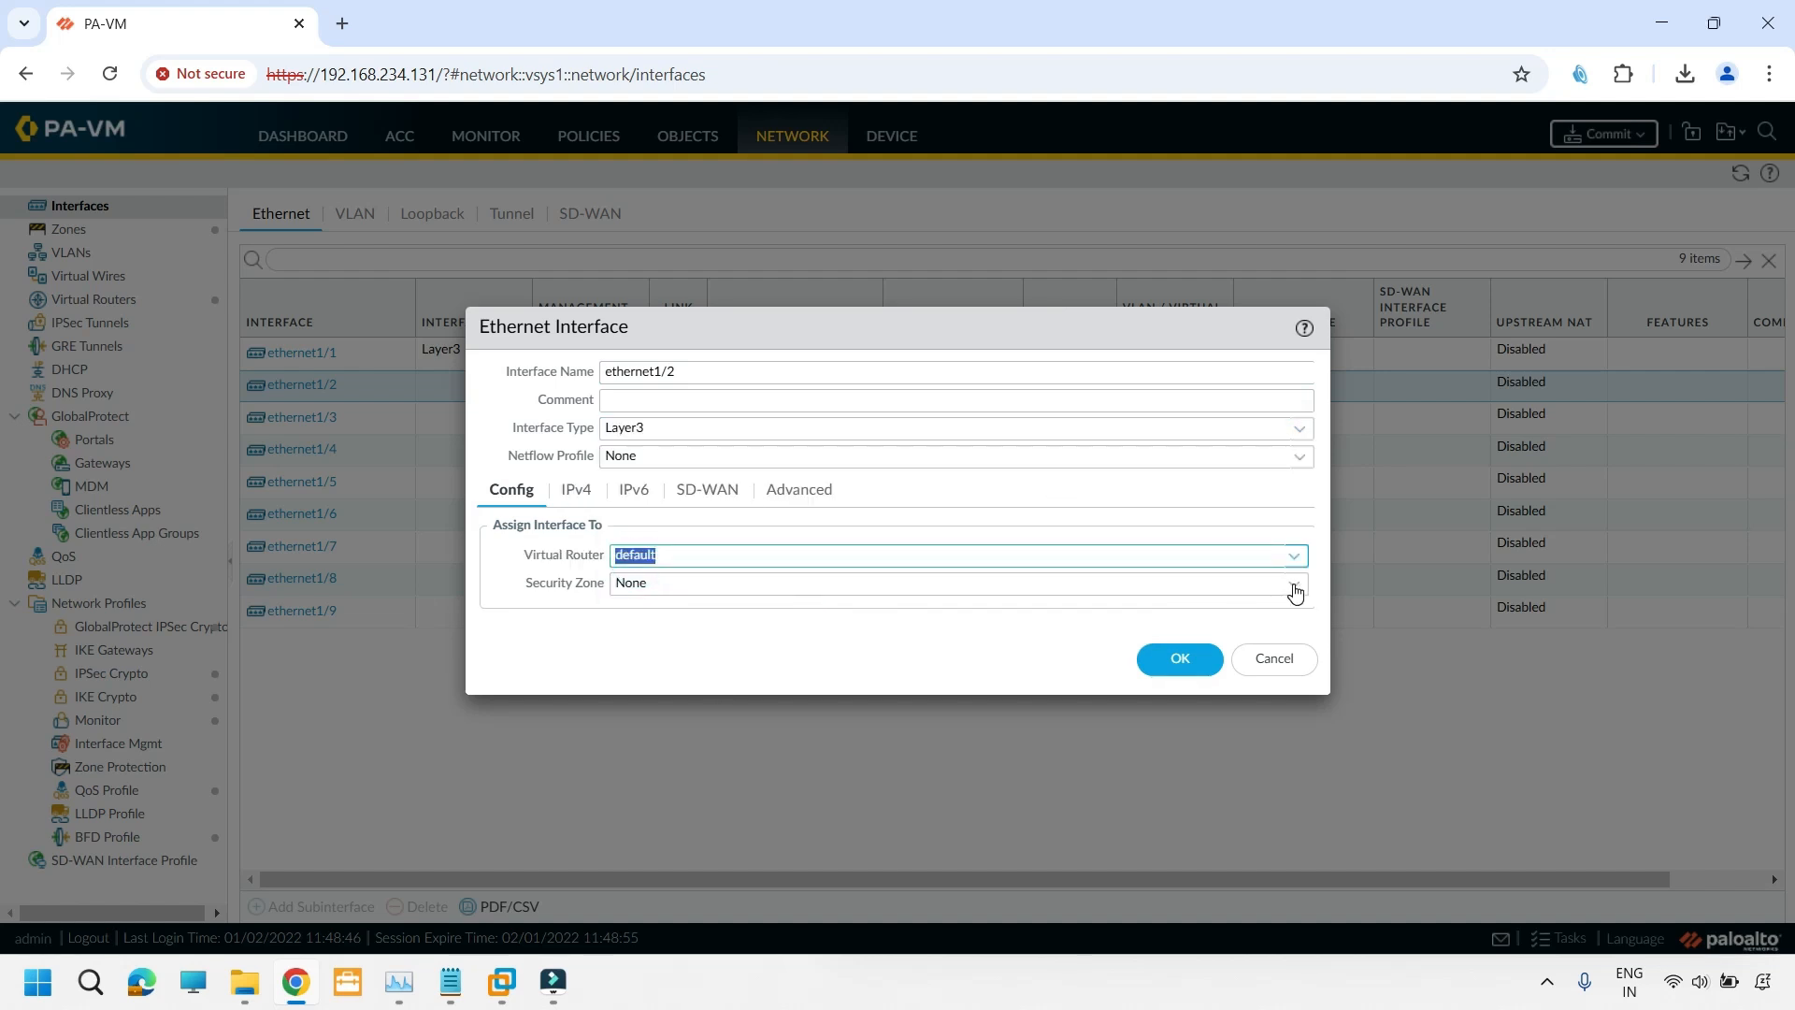
click(1294, 587)
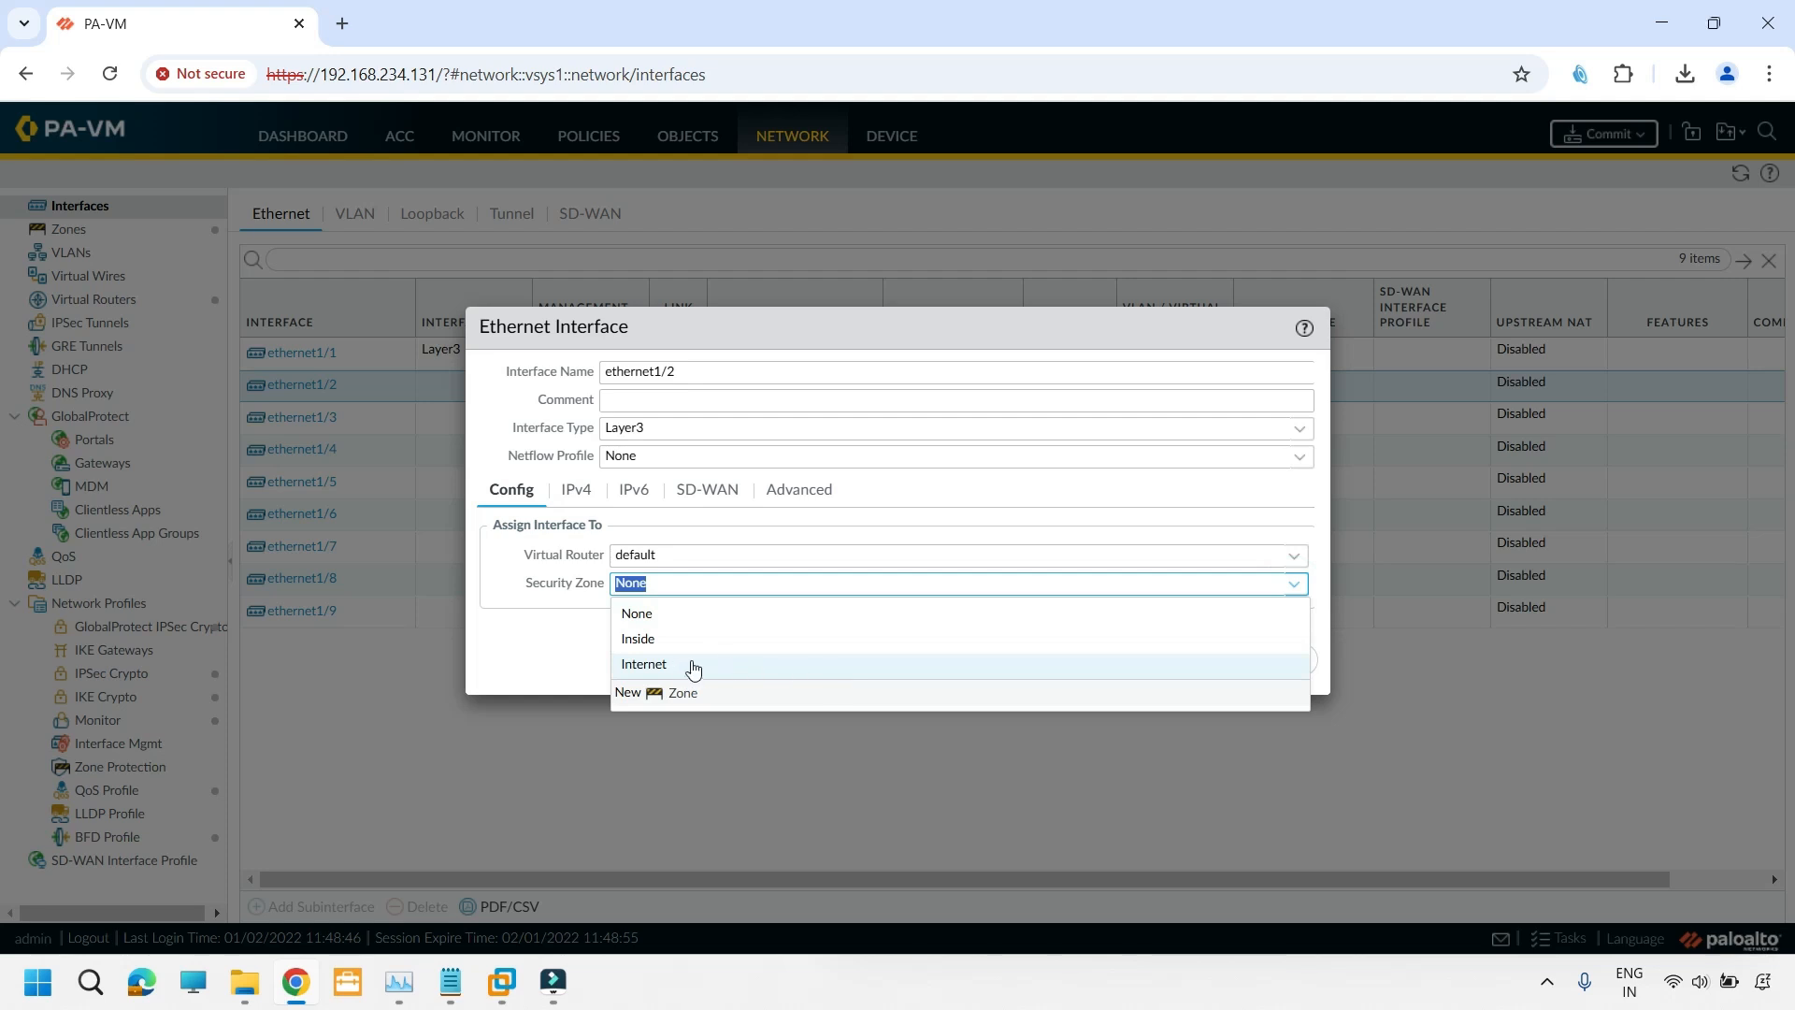
click(691, 666)
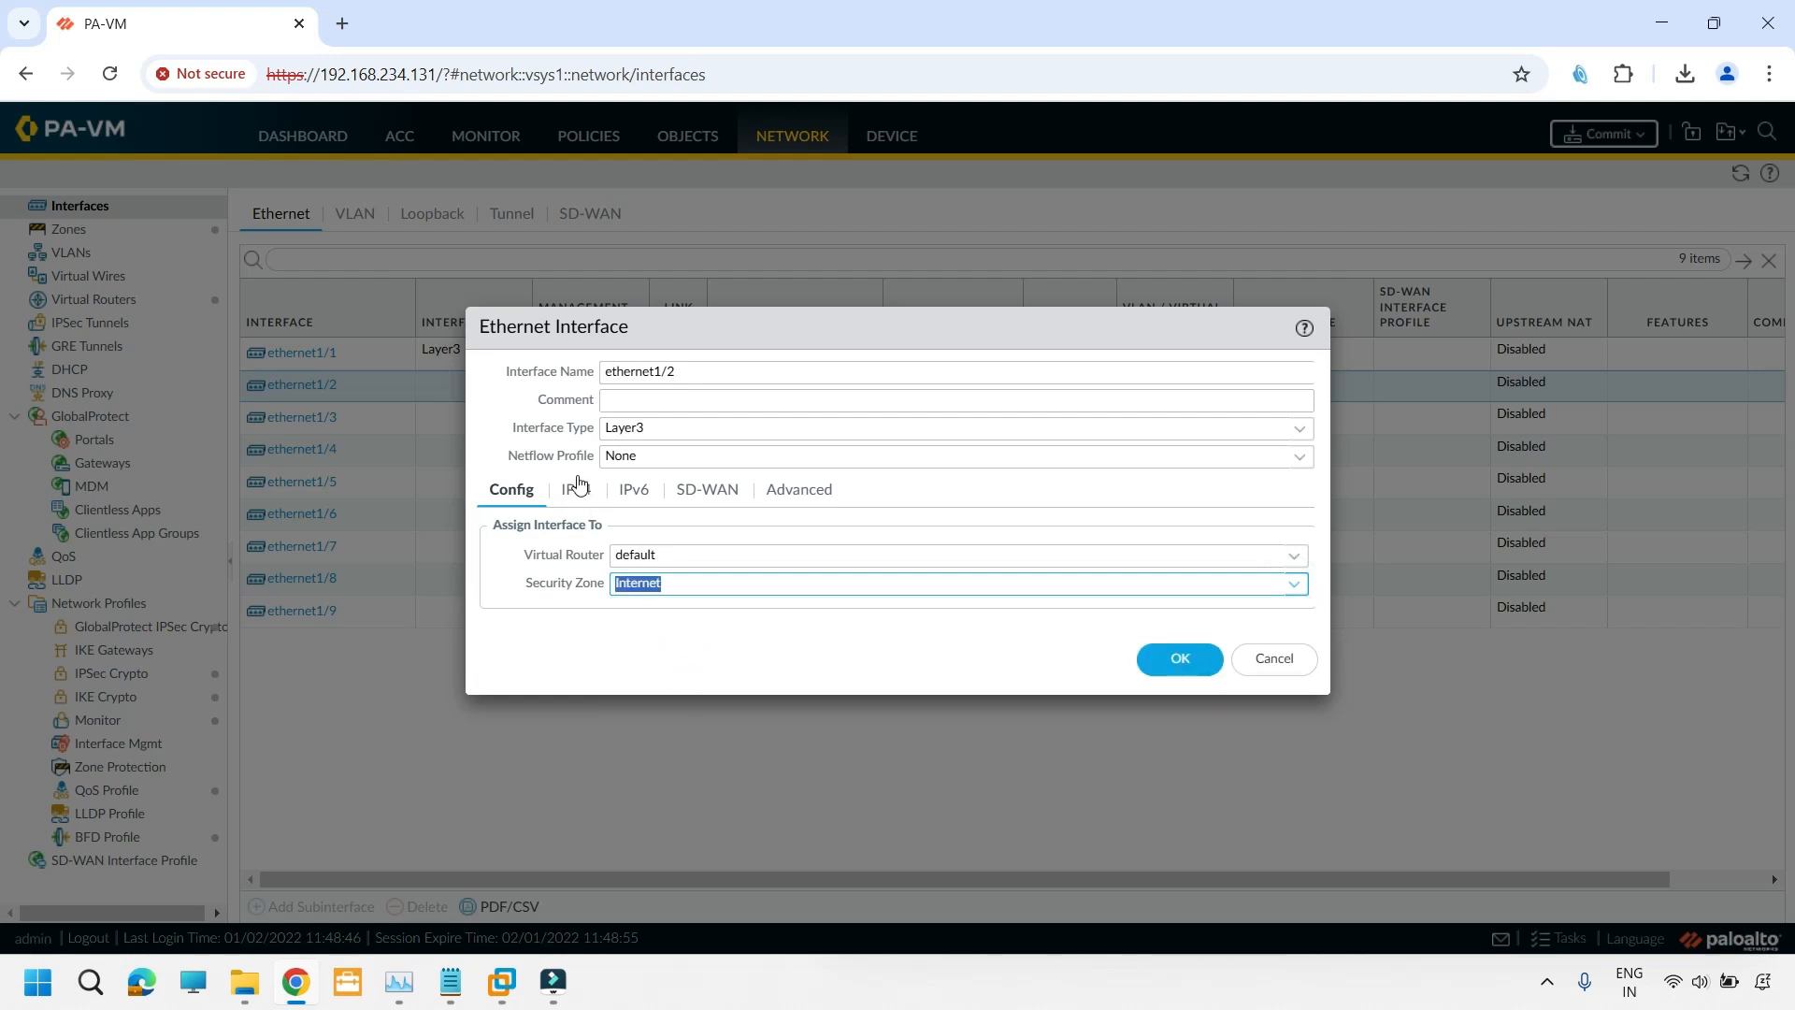
- Give ethernet1/2 the static IPv4 address 1.1.1.1/29 and save the interface
click(576, 489)
click(509, 738)
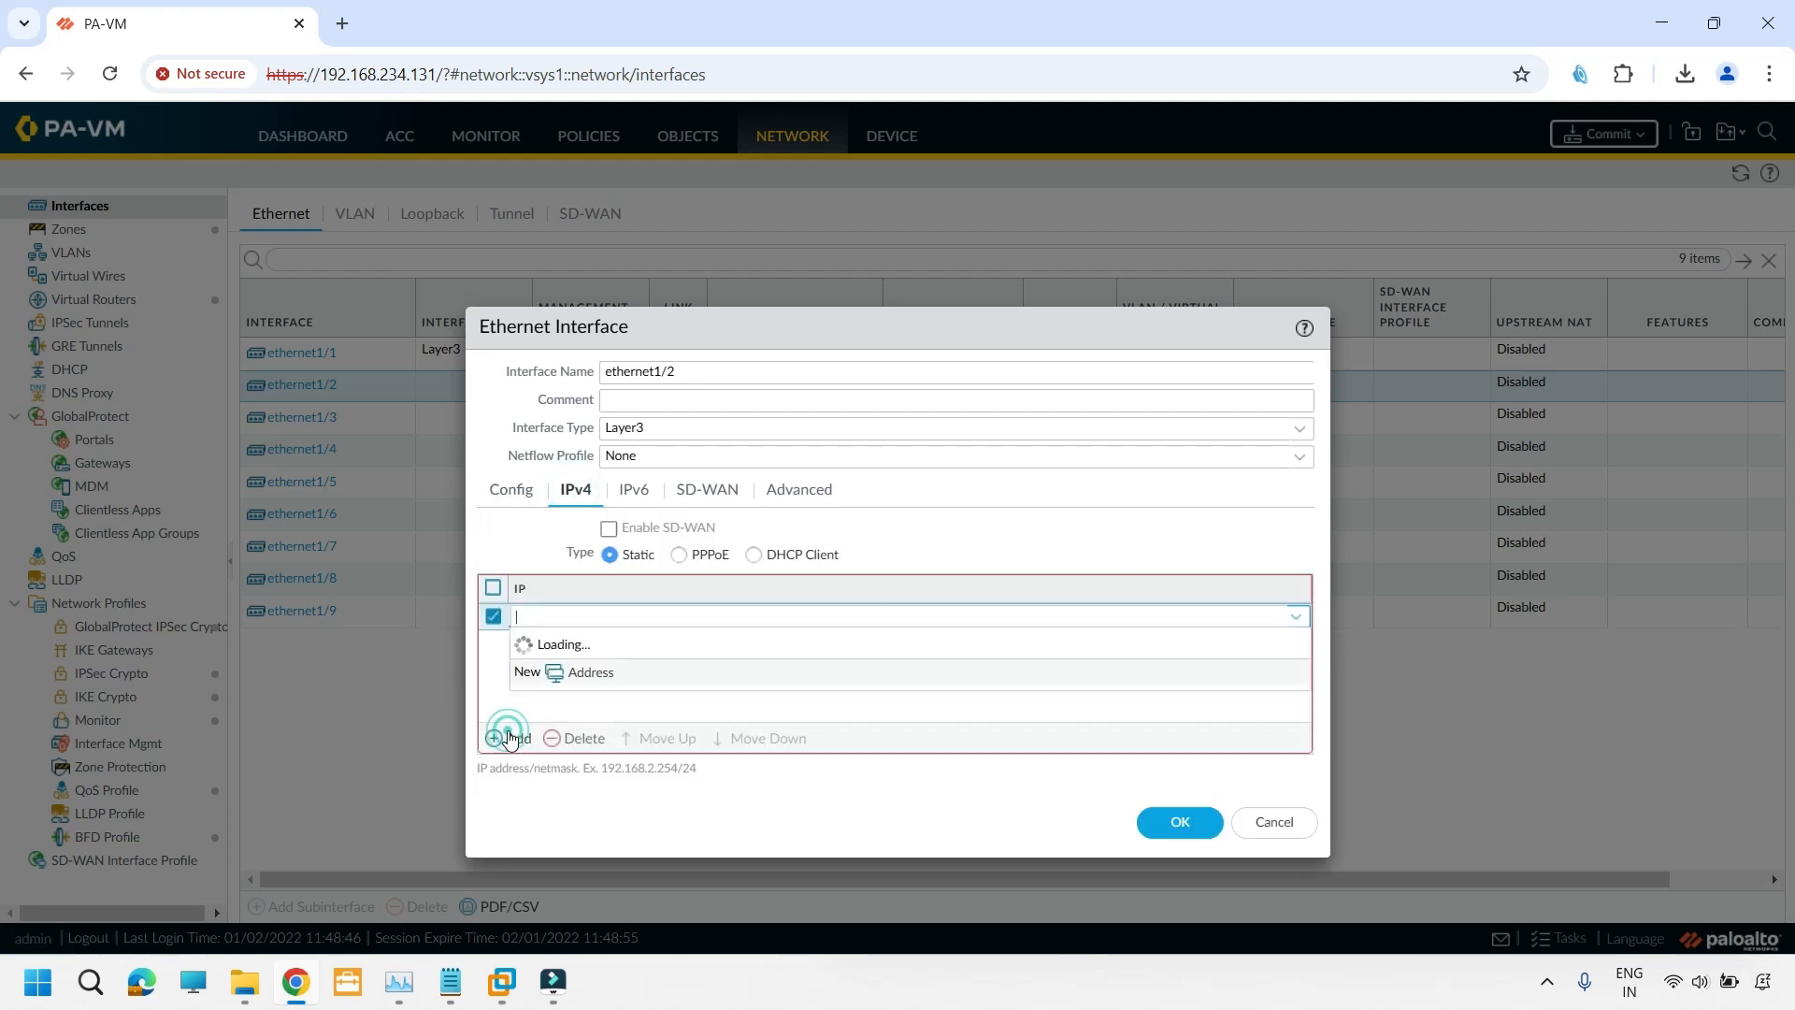
text(1.1)
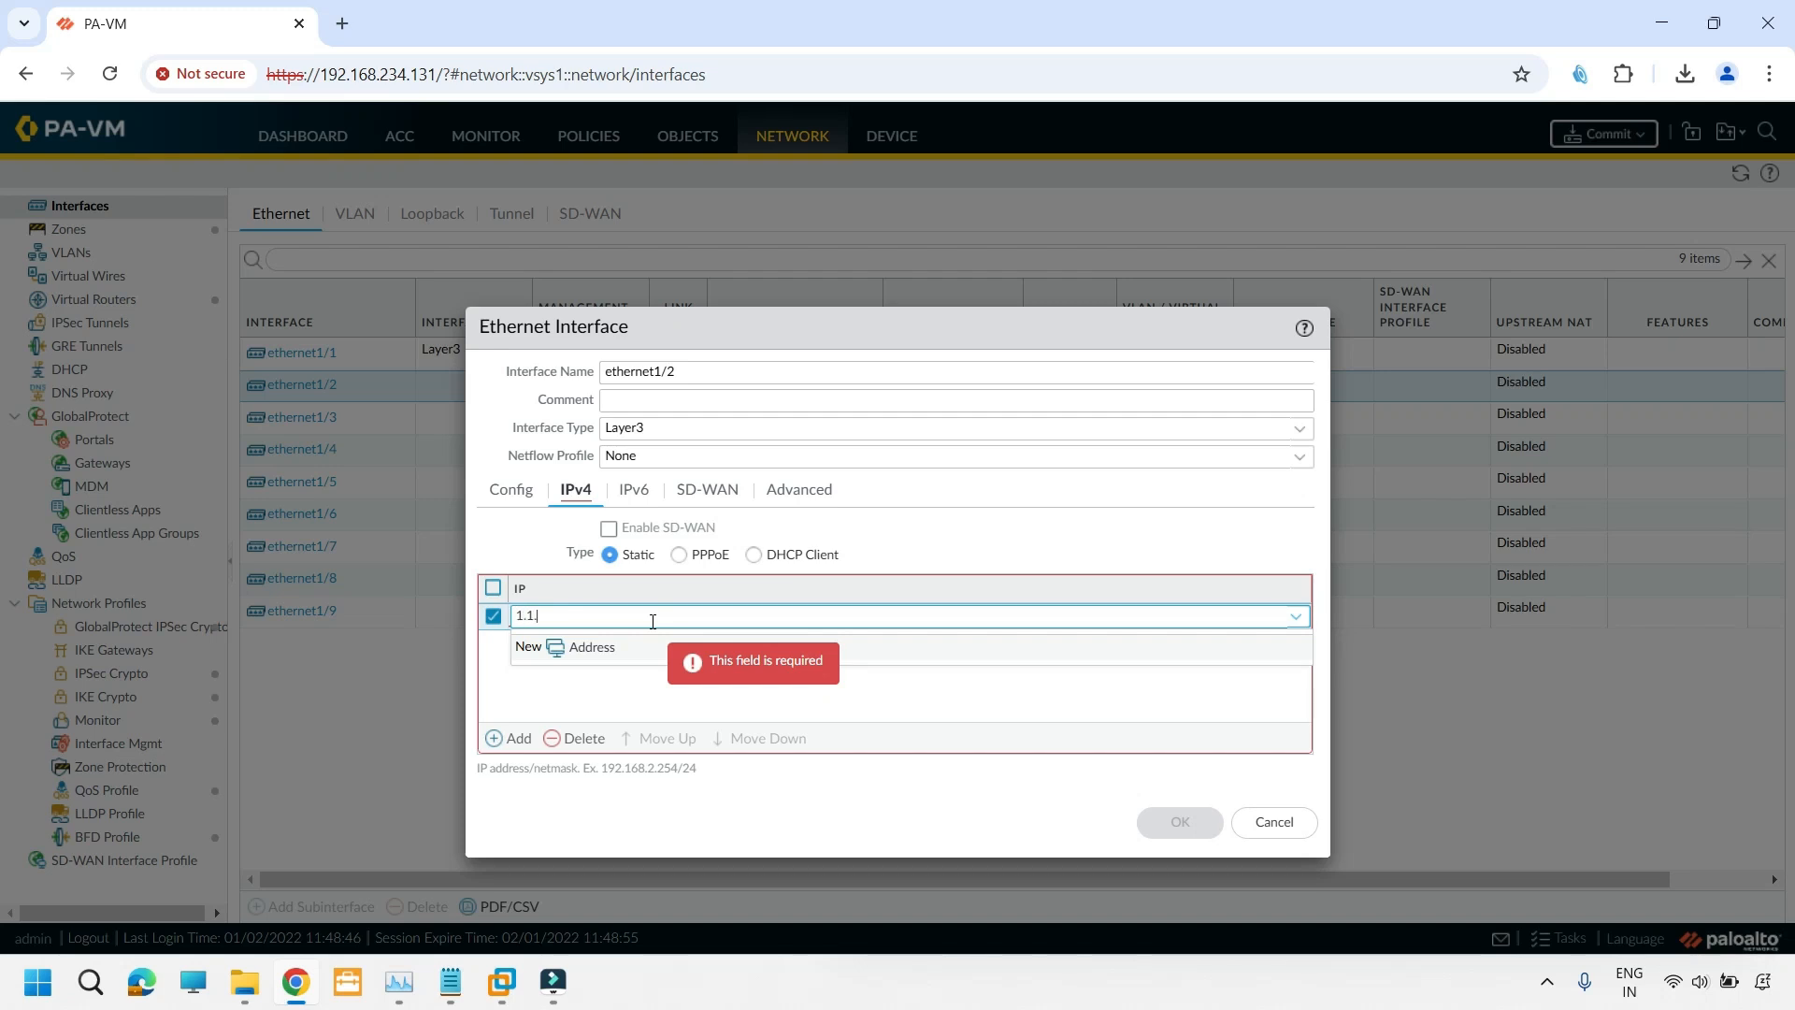
text(.1.1)
key(Return)
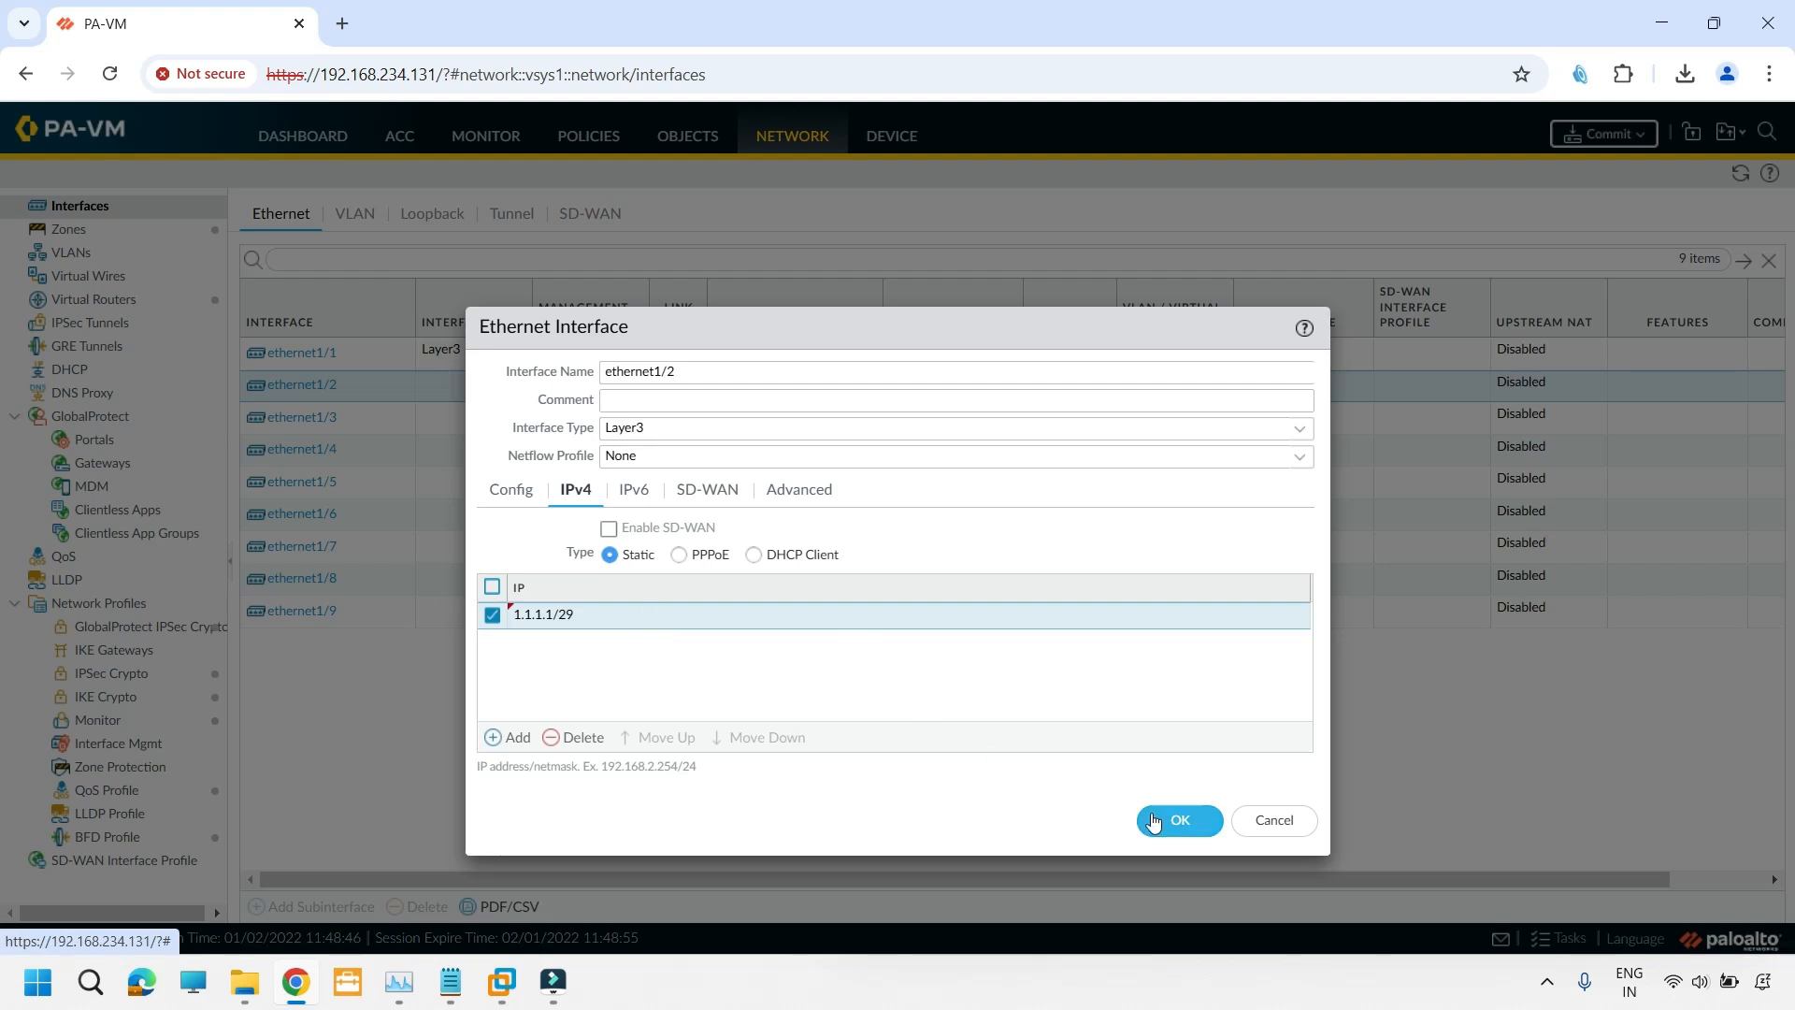
click(1178, 822)
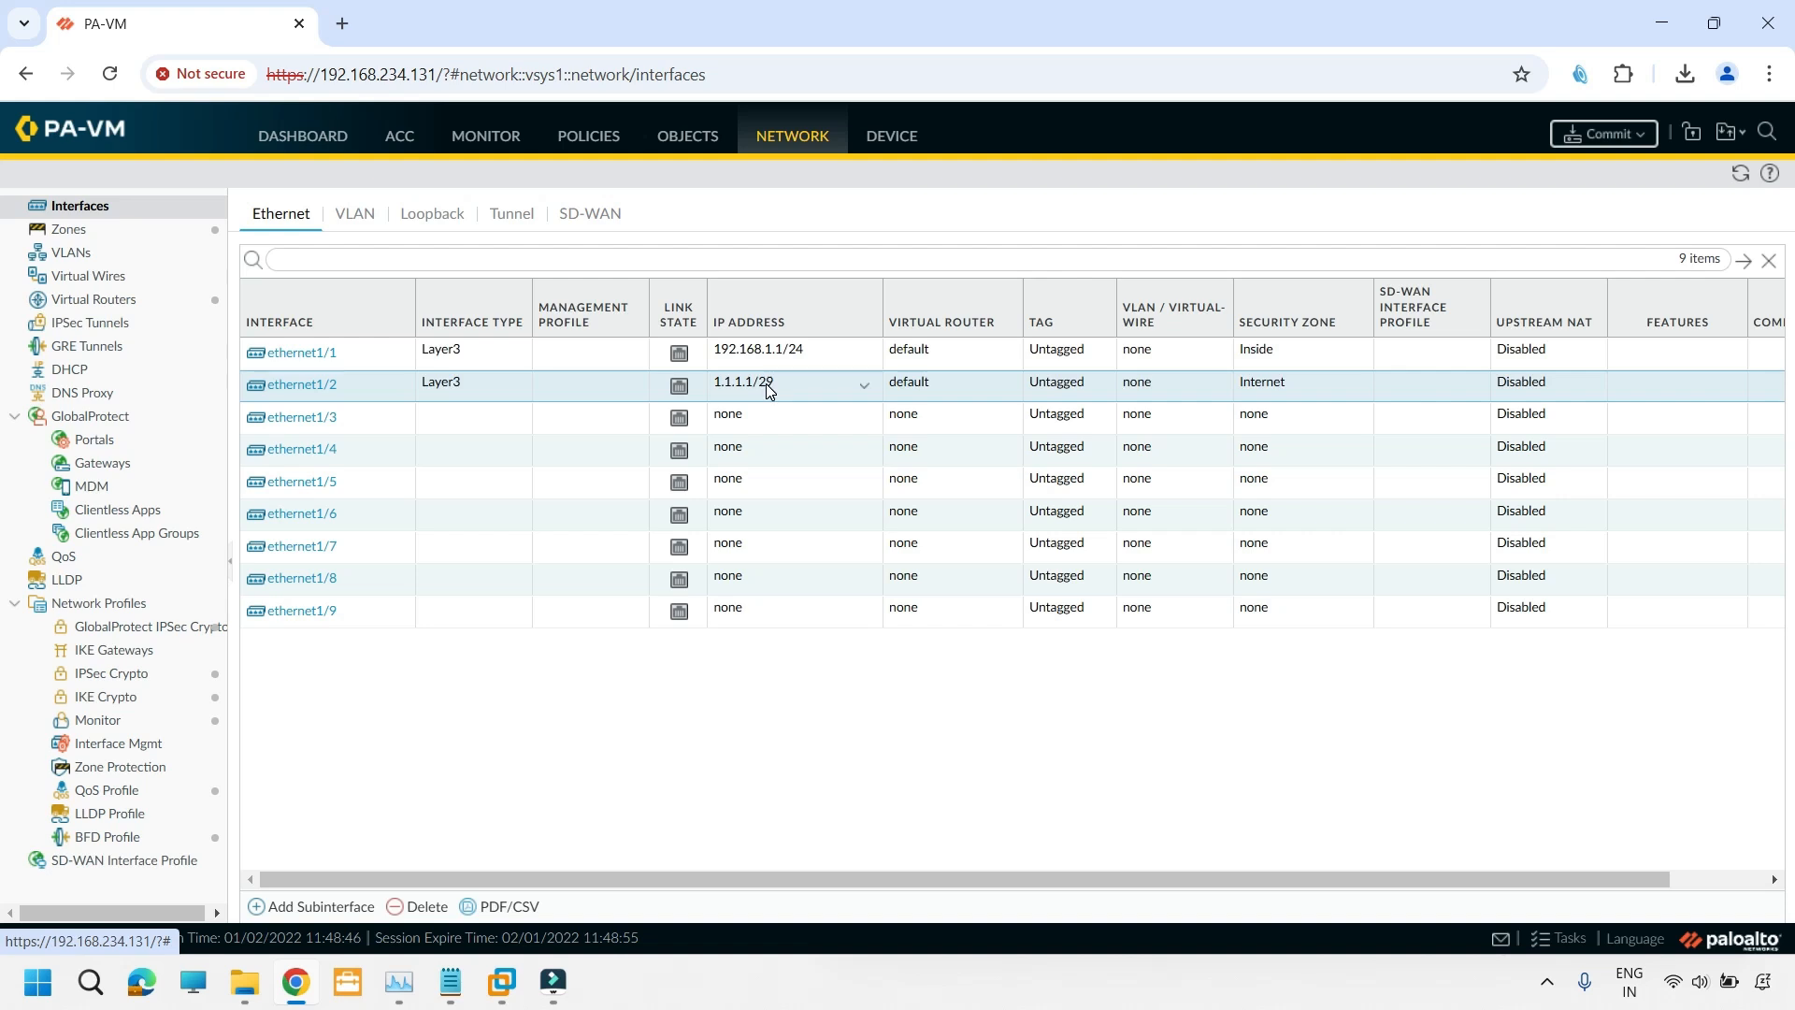
- Commit all pending changes to the firewall's running configuration
click(1576, 134)
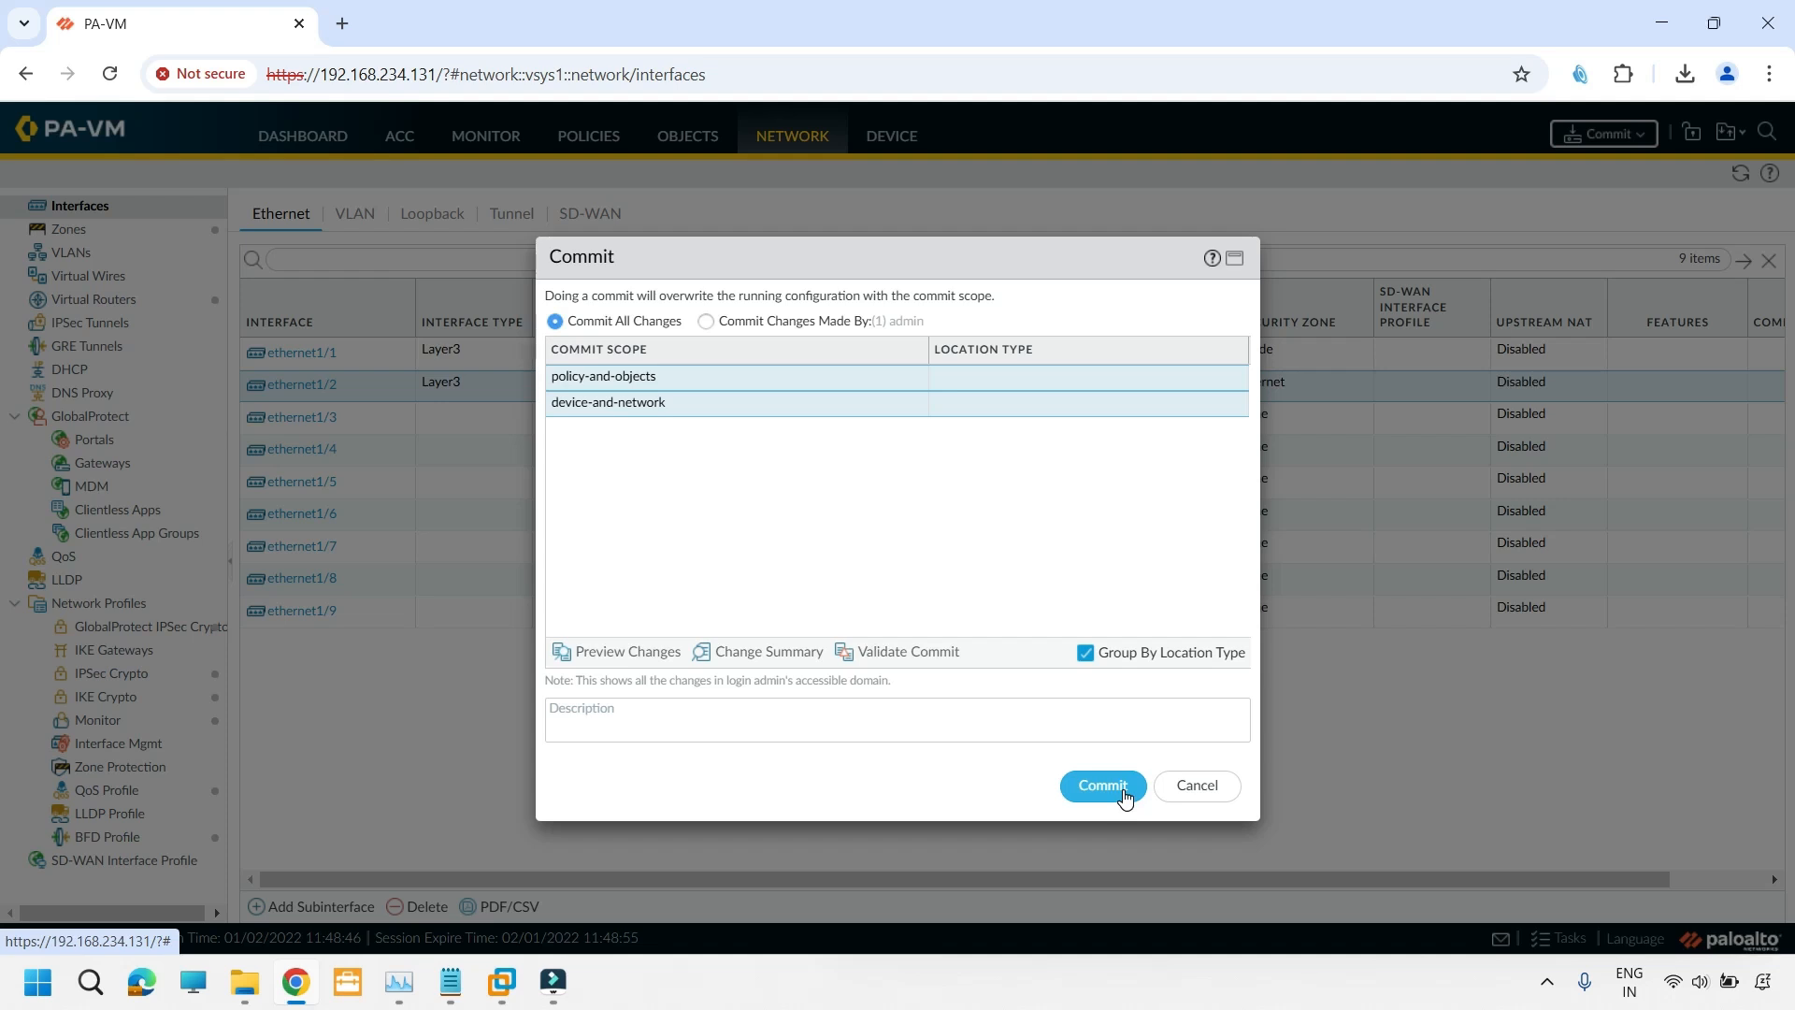
click(1122, 787)
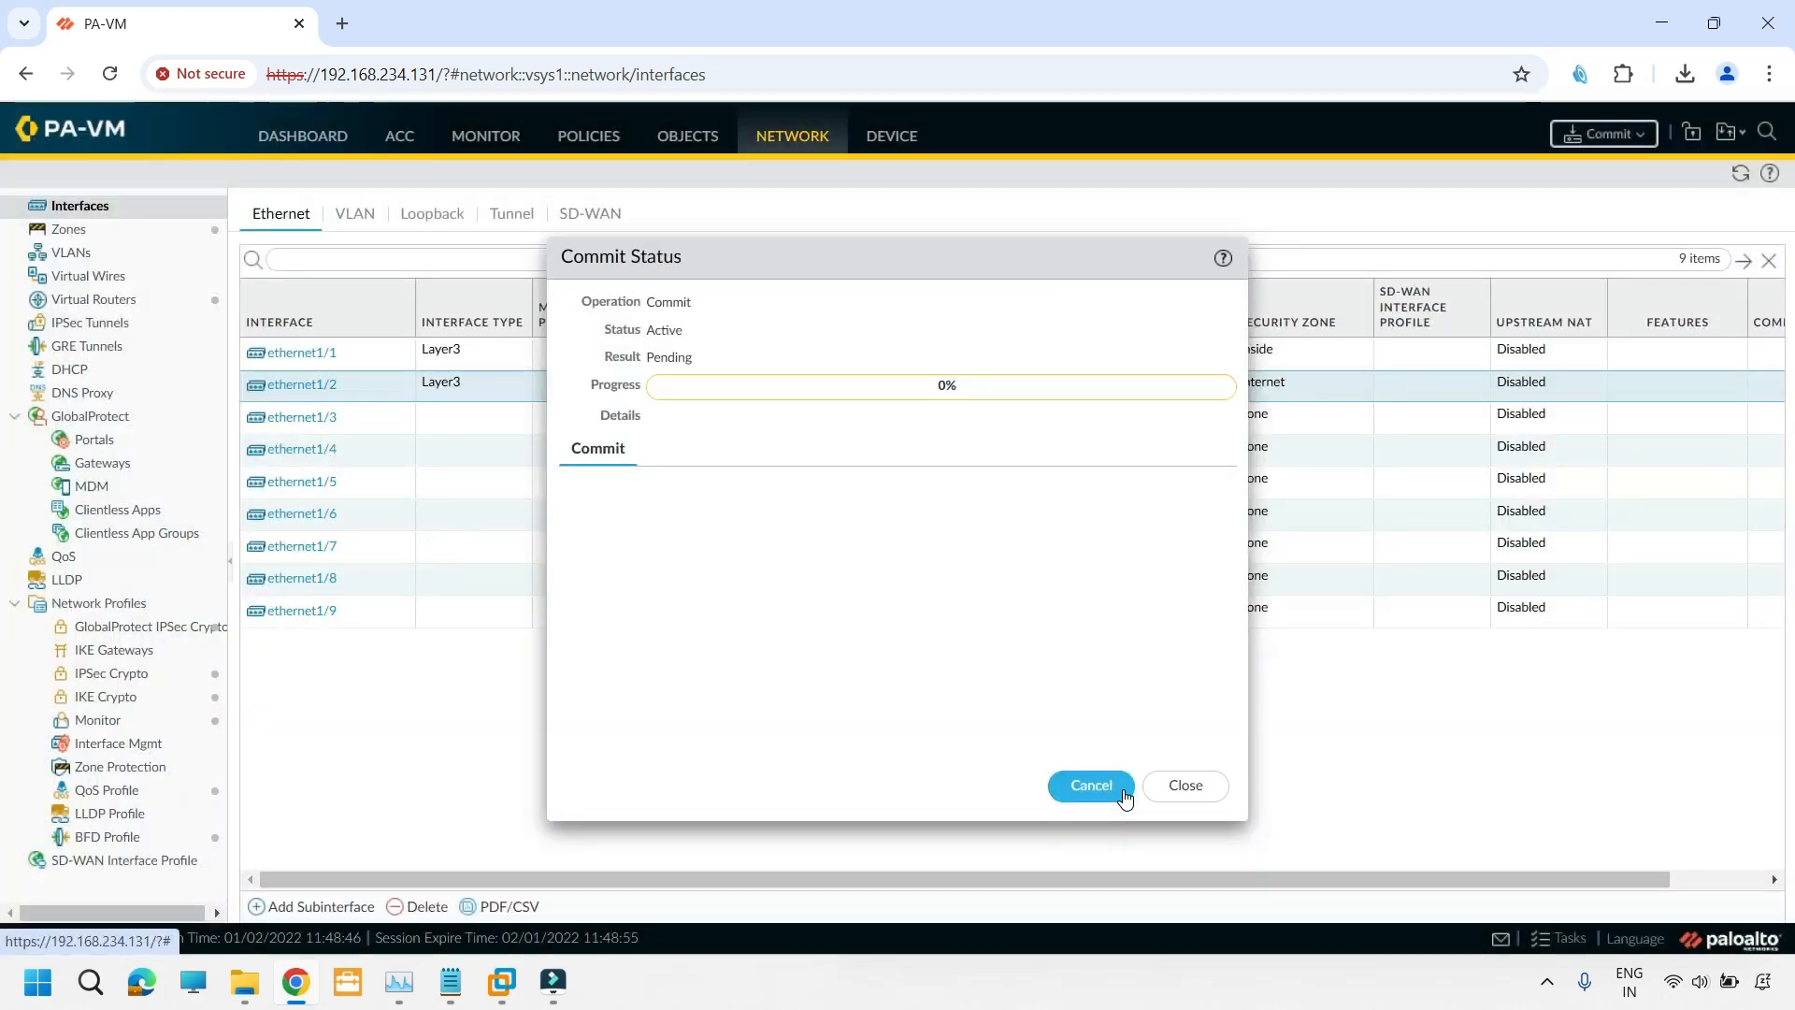